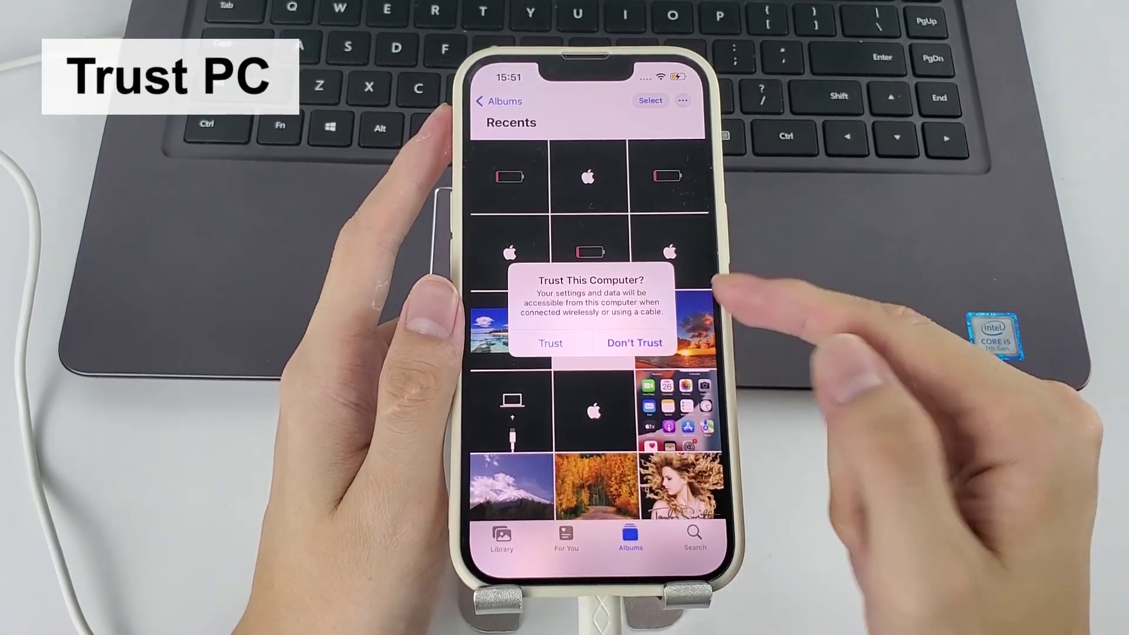
pyautogui.click(548, 341)
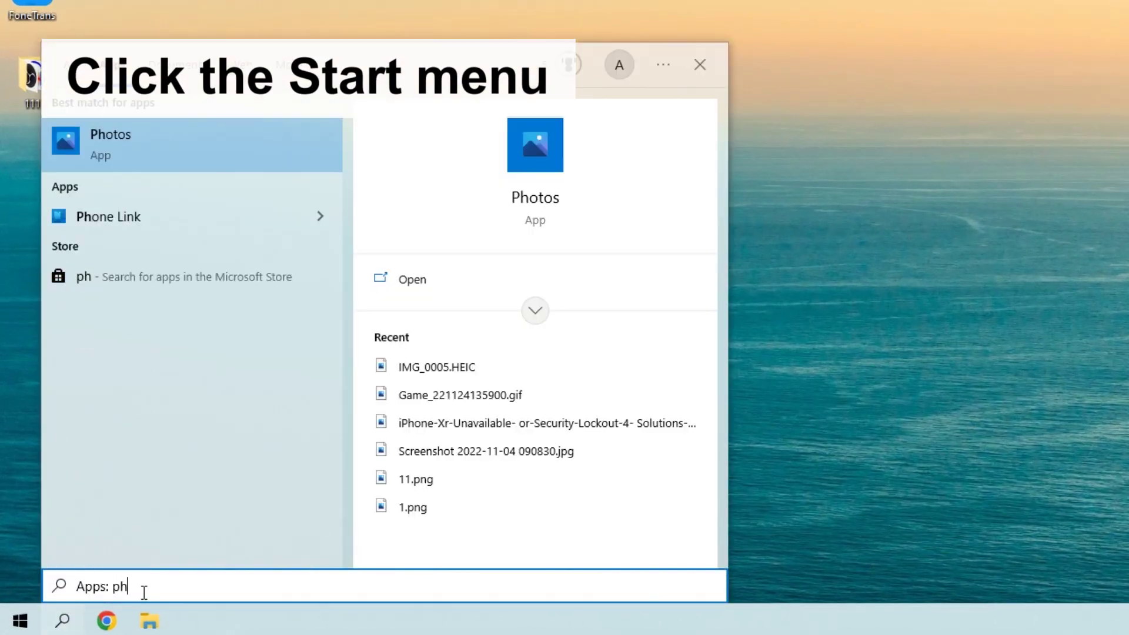
# - Search the installed apps for "photos" and open the Photos app
pyautogui.write('os')
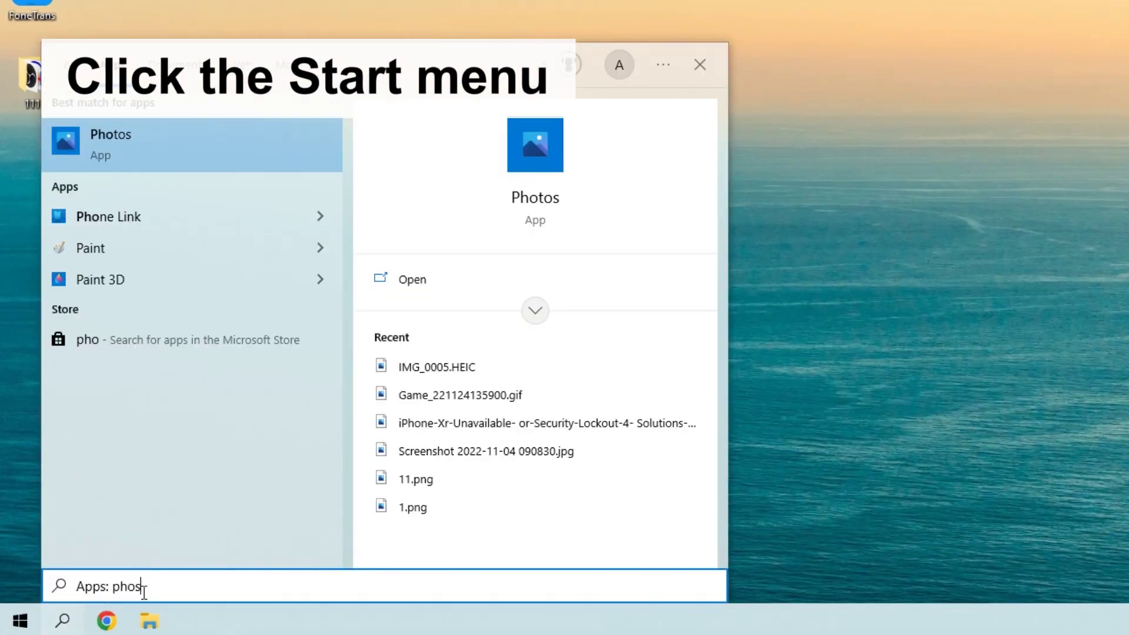
pyautogui.press('BackSpace')
pyautogui.write('tos')
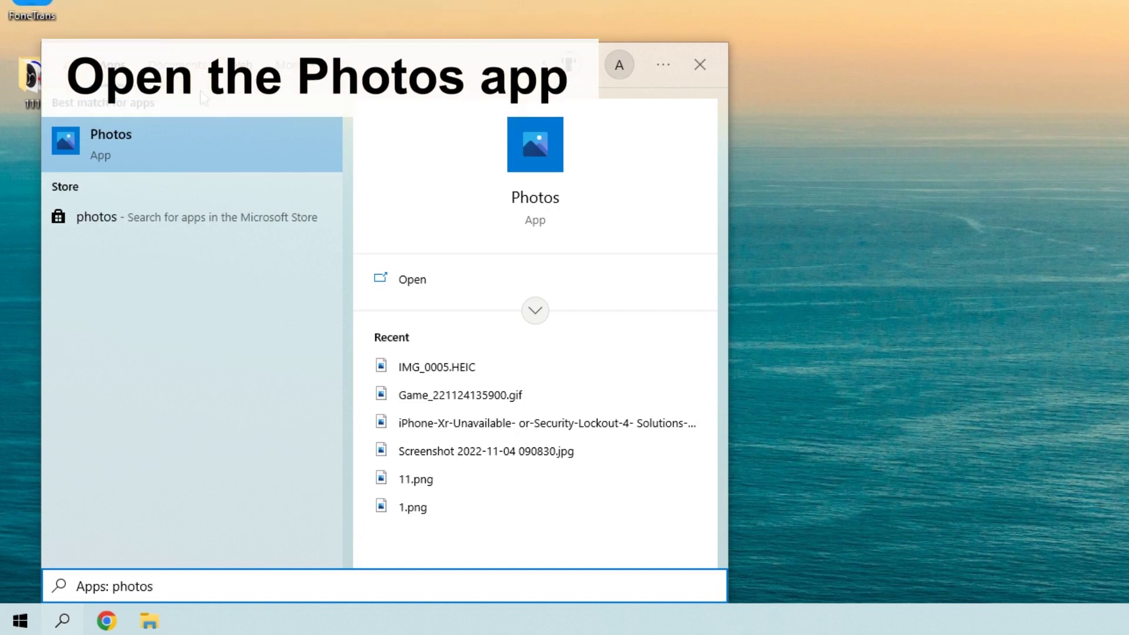
pyautogui.click(101, 153)
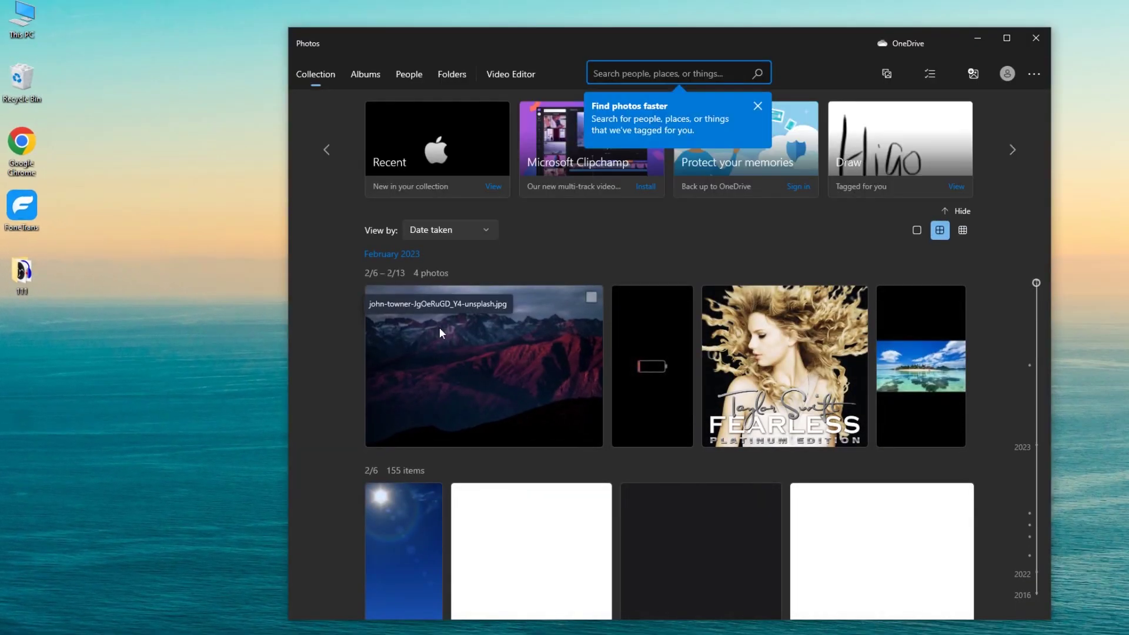
# - Start an import of photos from the connected device
pyautogui.scroll(-3, 439, 333)
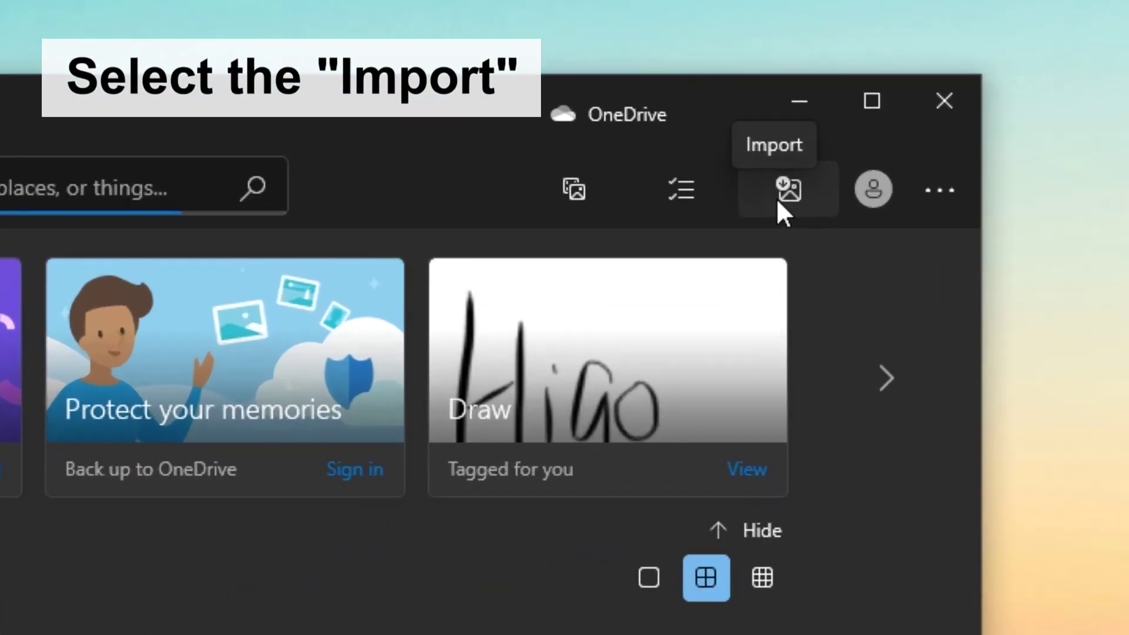
pyautogui.click(778, 200)
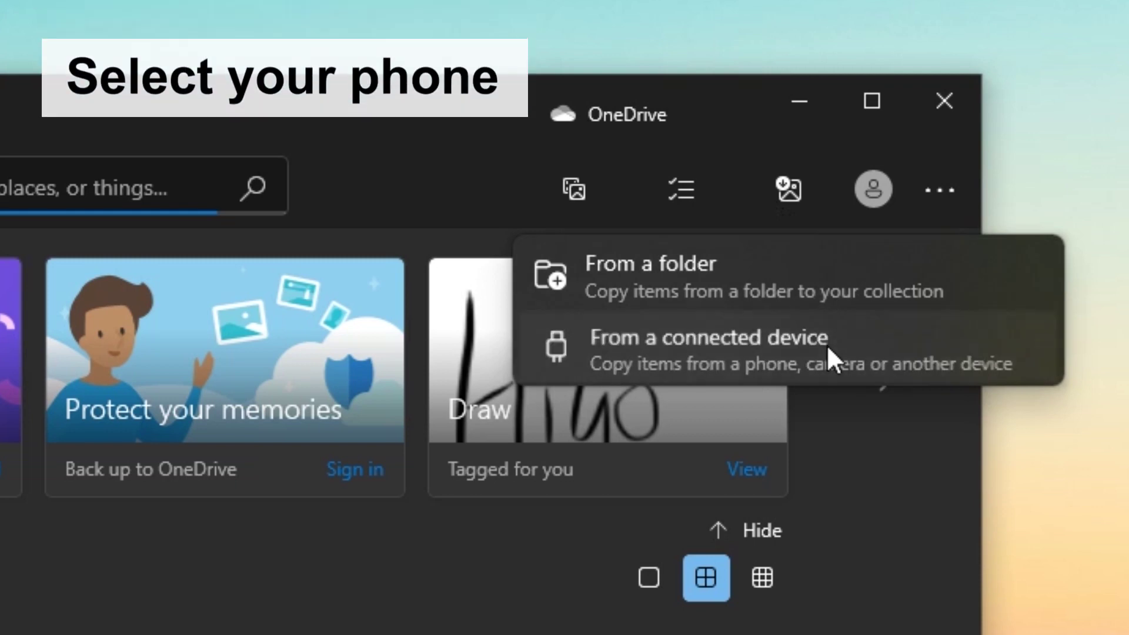
pyautogui.click(827, 344)
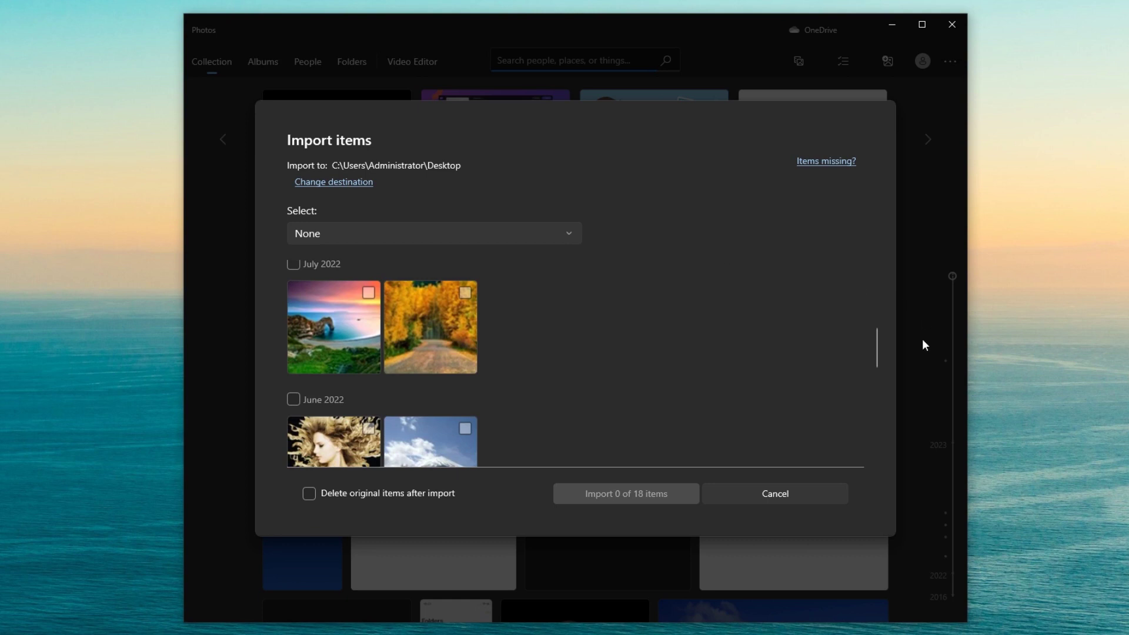
# - Select the two photos of the June 2022 group for import
pyautogui.scroll(-2, 587, 341)
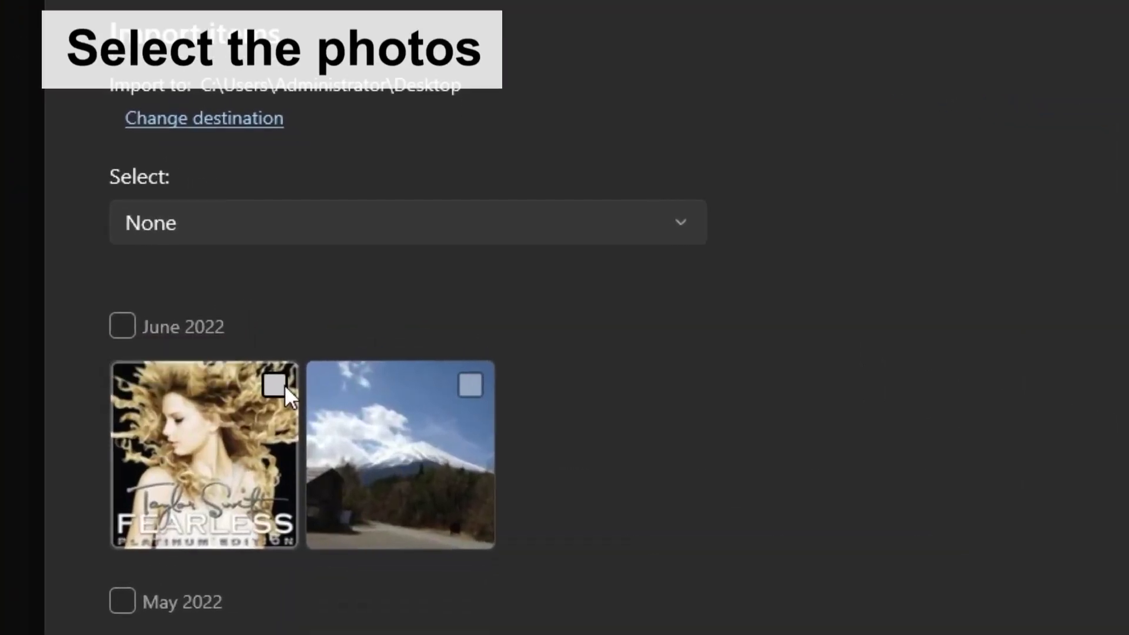
pyautogui.click(275, 385)
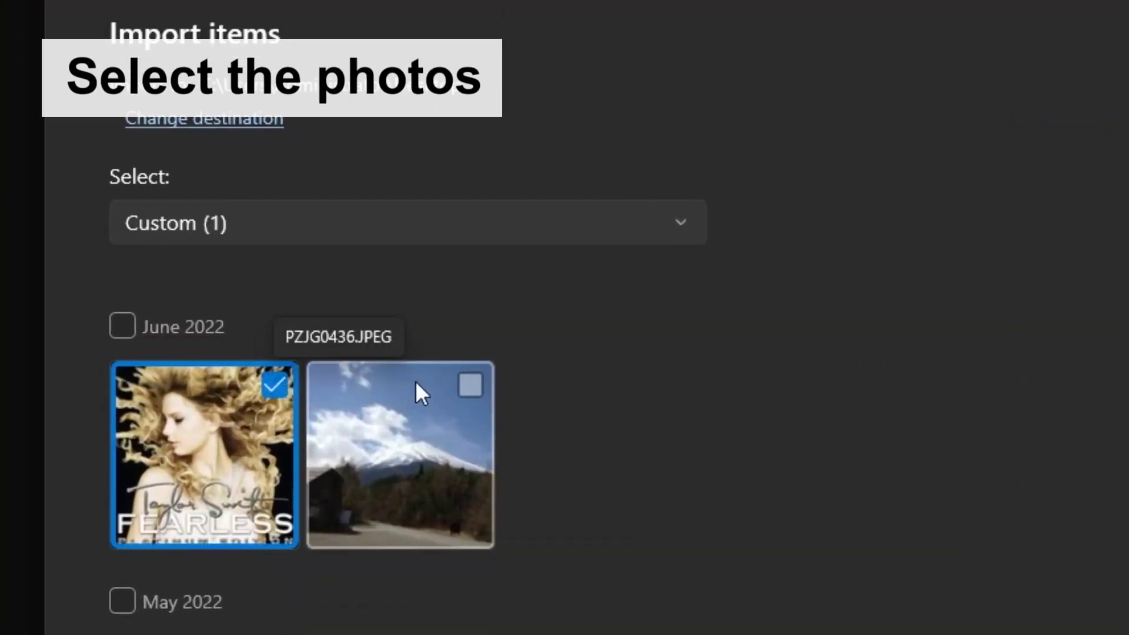
pyautogui.click(469, 385)
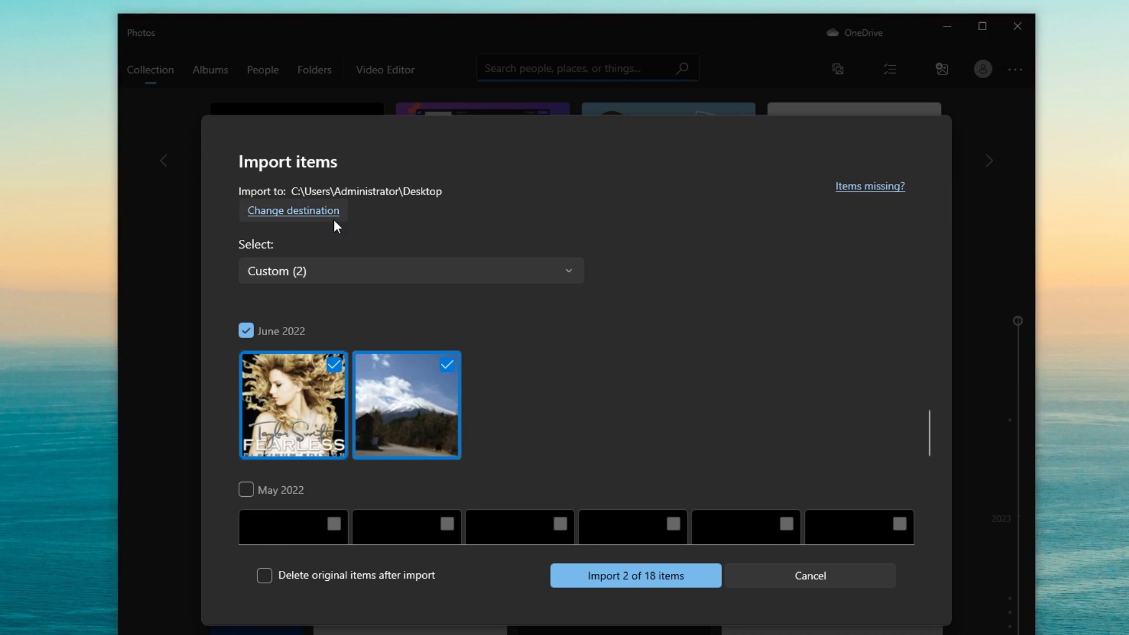
# - Import the selected photos with the Desktop folder as destination and open the imported IMG_0027 image from the desktop
pyautogui.click(333, 219)
pyautogui.click(649, 404)
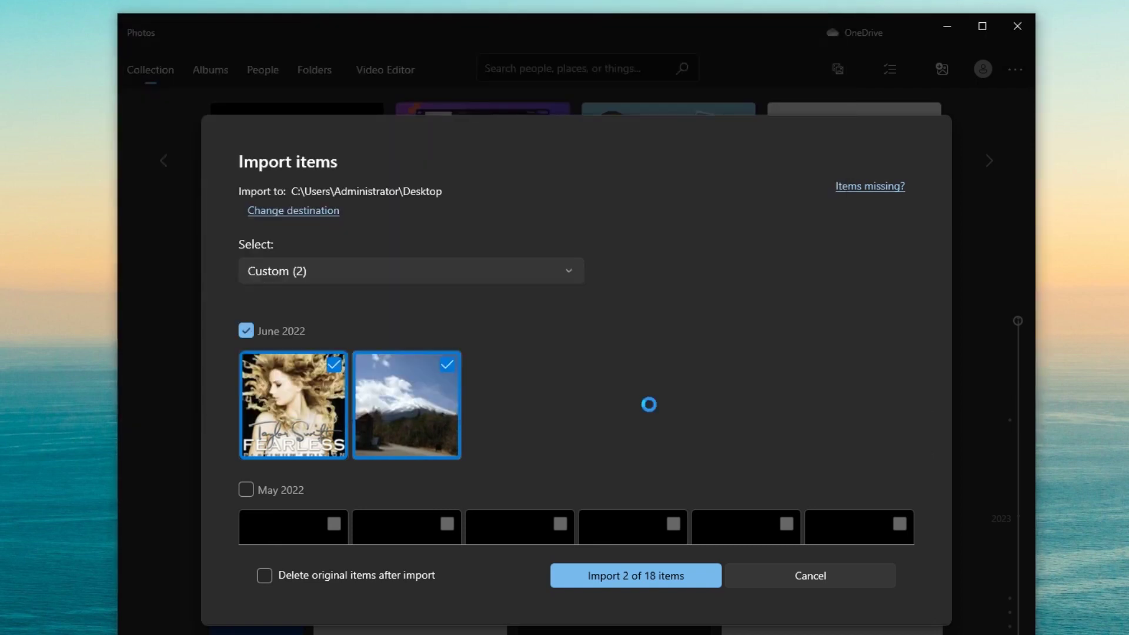
pyautogui.click(643, 578)
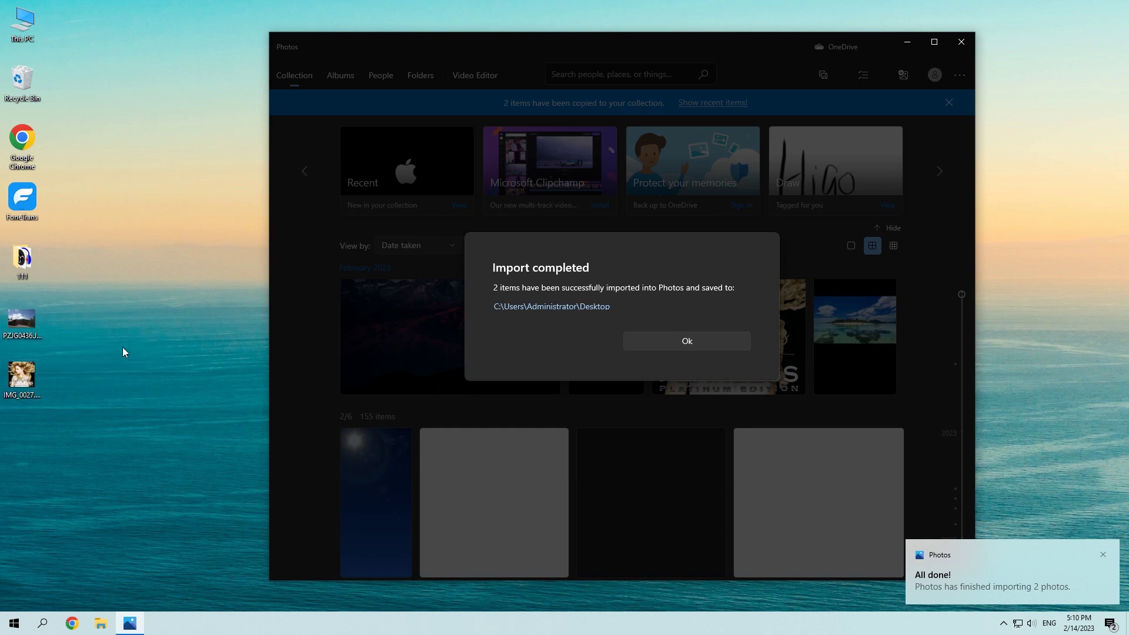
pyautogui.doubleClick(19, 385)
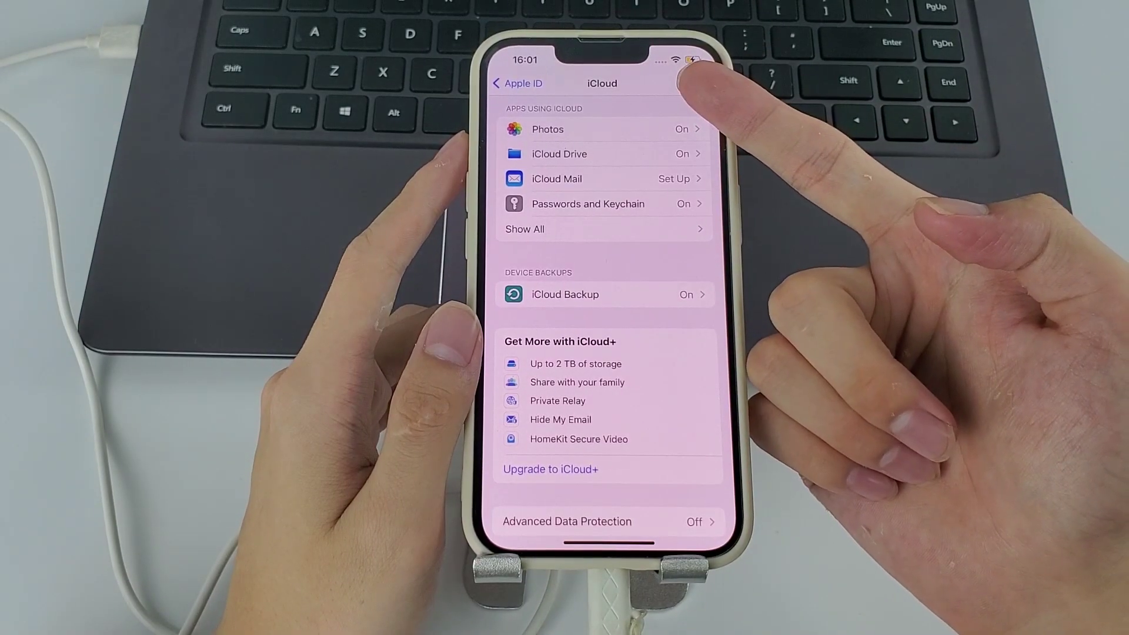
pyautogui.click(694, 228)
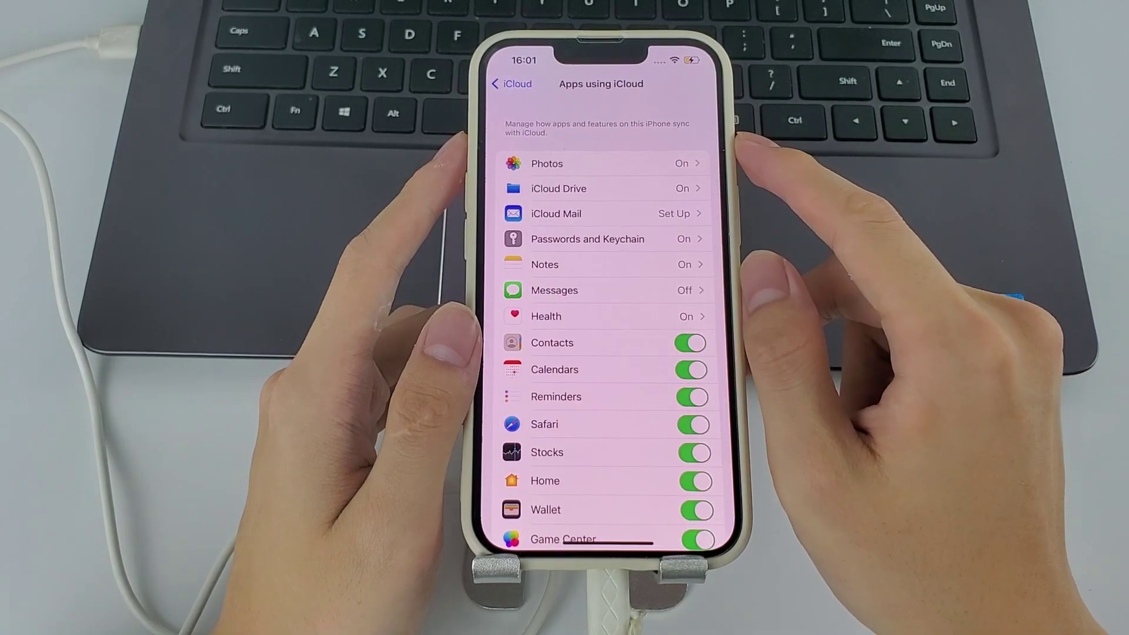
pyautogui.click(682, 164)
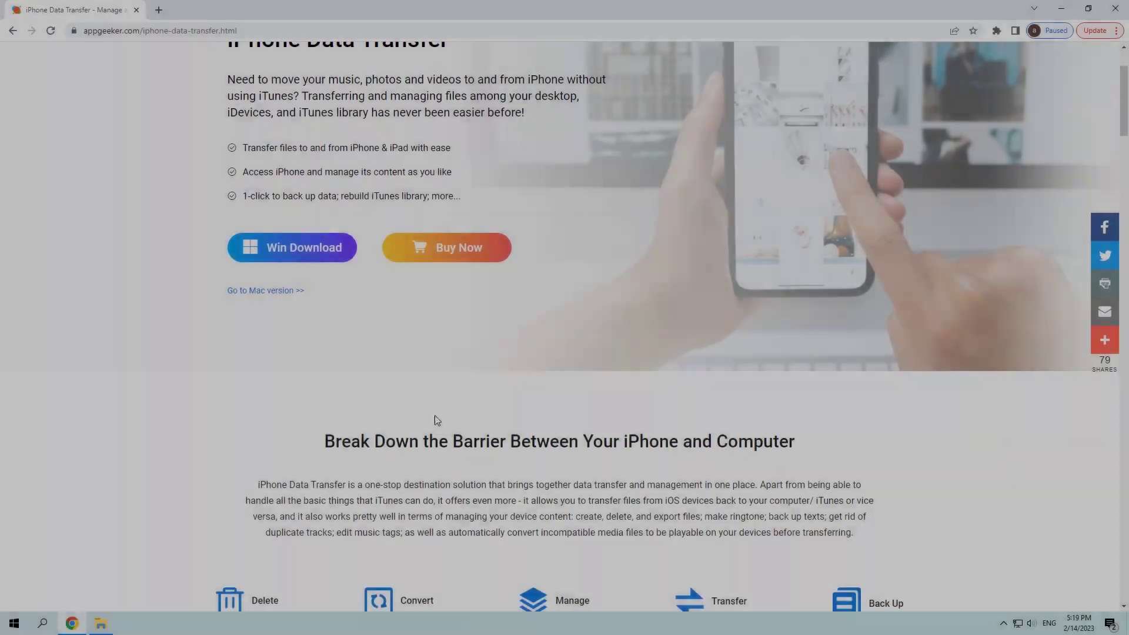
# - Look through the iPhone Data Transfer page on appgeeker.com in Chrome and download the Windows version
pyautogui.scroll(-7, 435, 415)
pyautogui.scroll(-12, 435, 415)
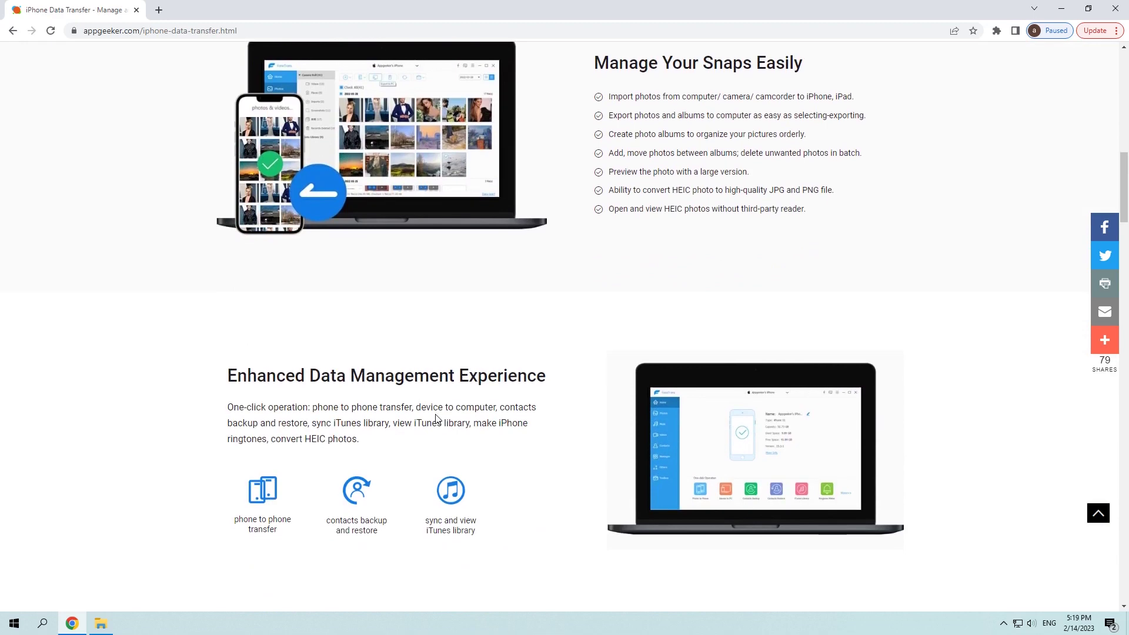
pyautogui.scroll(-12, 438, 419)
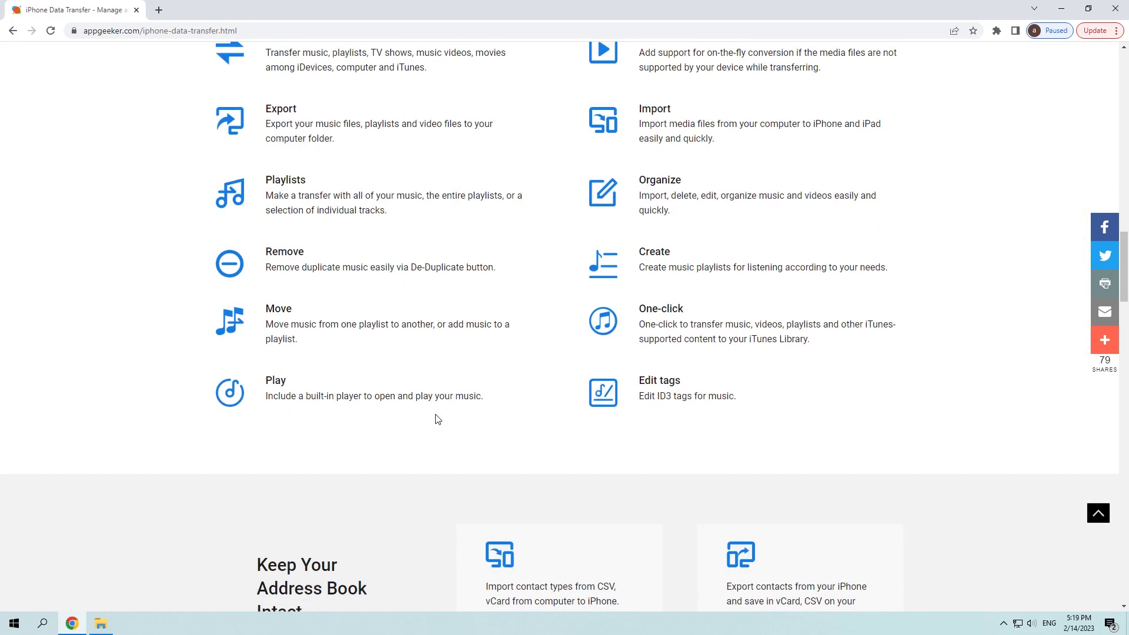
pyautogui.scroll(20, 436, 416)
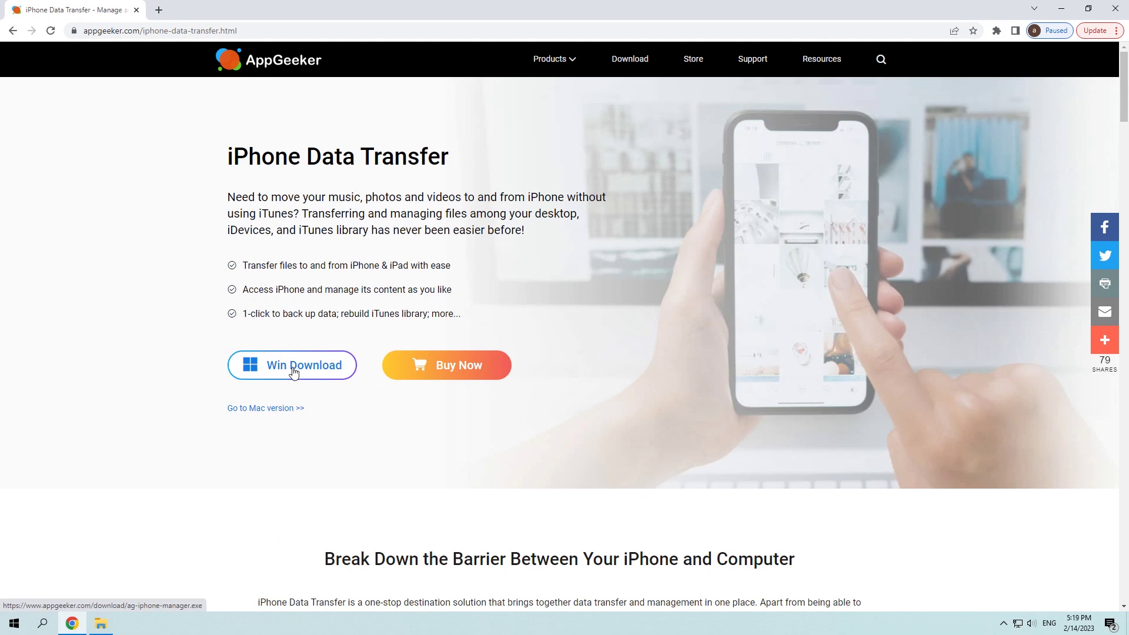
pyautogui.click(294, 372)
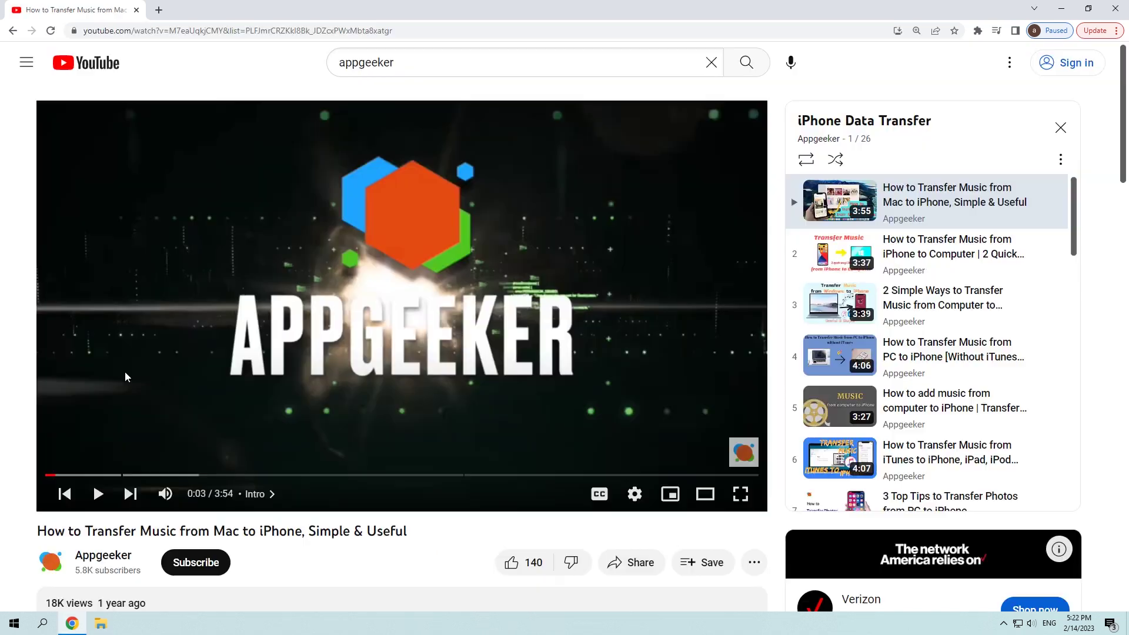
# - Expand the description of the YouTube video "How to Transfer Music from Mac to iPhone, Simple & Useful" to check its links
pyautogui.scroll(-4, 125, 371)
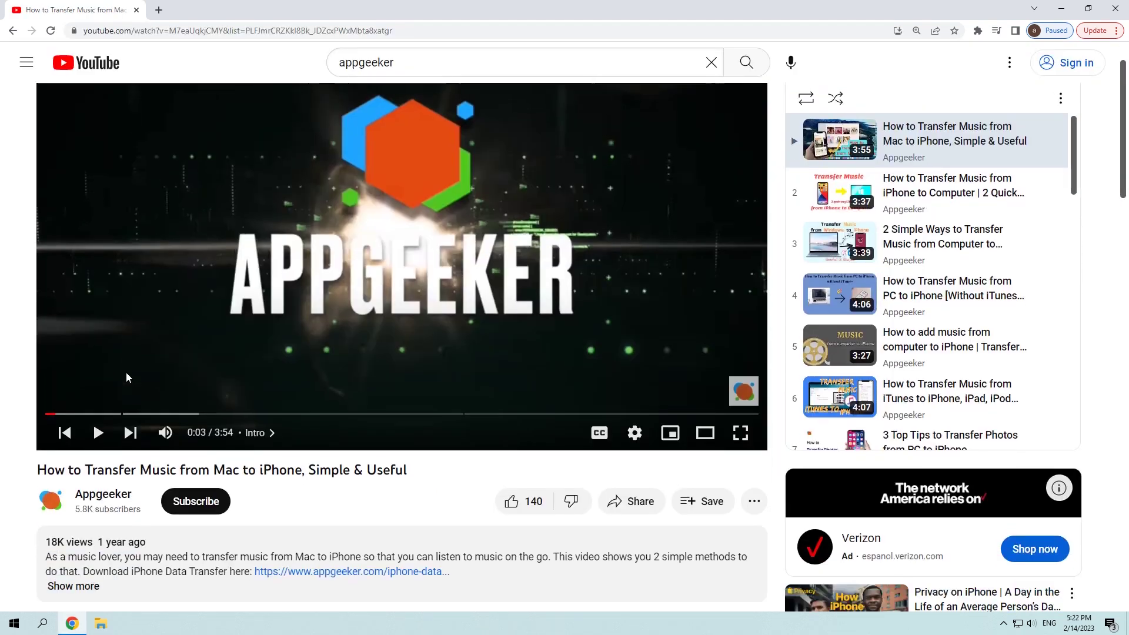
pyautogui.click(73, 411)
pyautogui.scroll(-1, 245, 399)
pyautogui.click(245, 370)
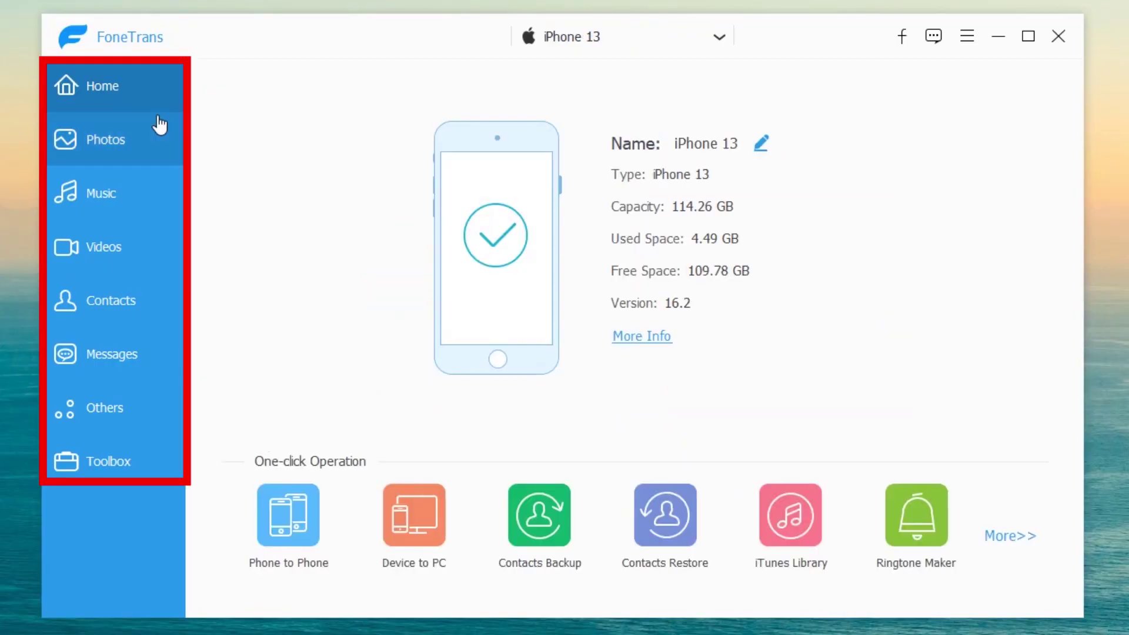
# - Switch to FoneTrans and look through the iPhone's Photos, Music, Videos and Contacts categories
pyautogui.click(154, 125)
pyautogui.click(148, 215)
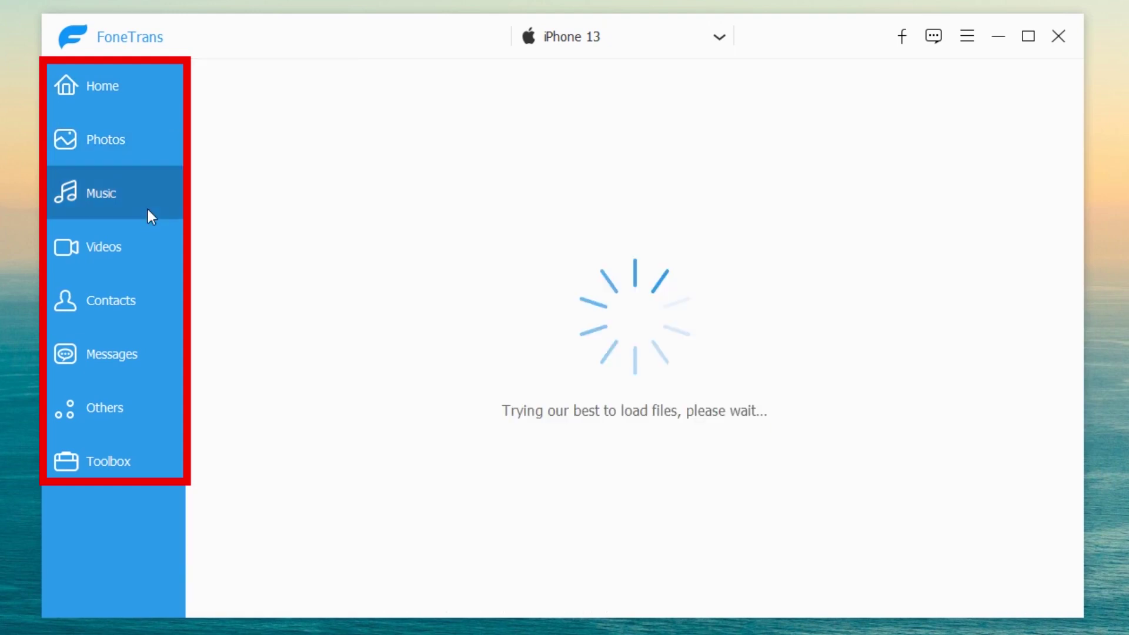
pyautogui.click(139, 247)
pyautogui.click(141, 306)
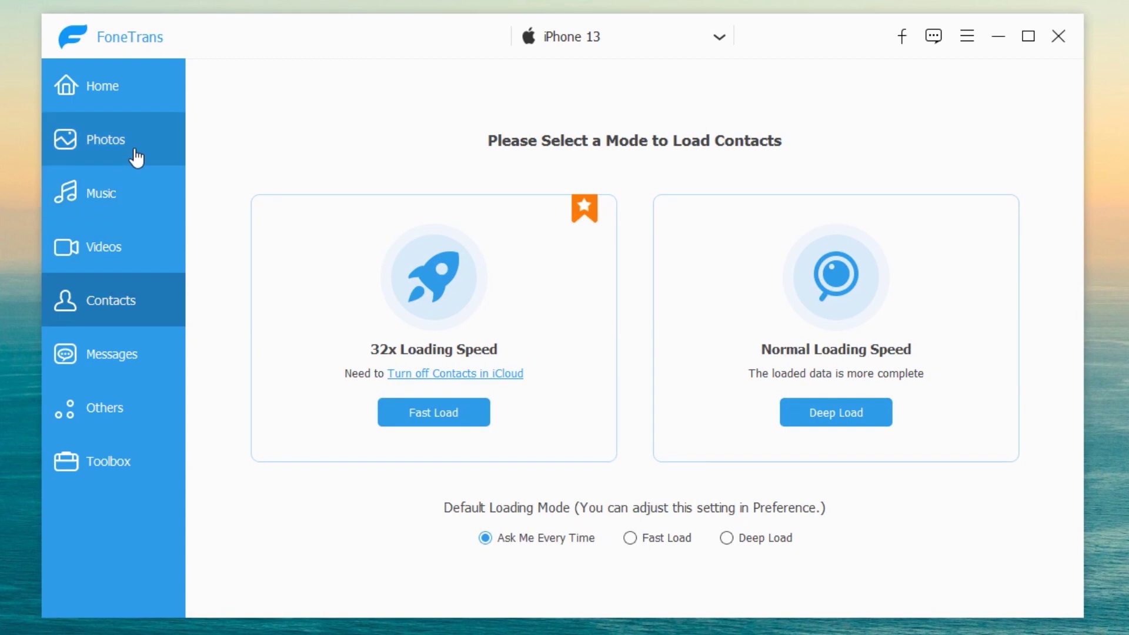
# - Open the iPhone's Photos category and select the sea arch and autumn road photos plus both photos dated 2022-06-29
pyautogui.click(134, 156)
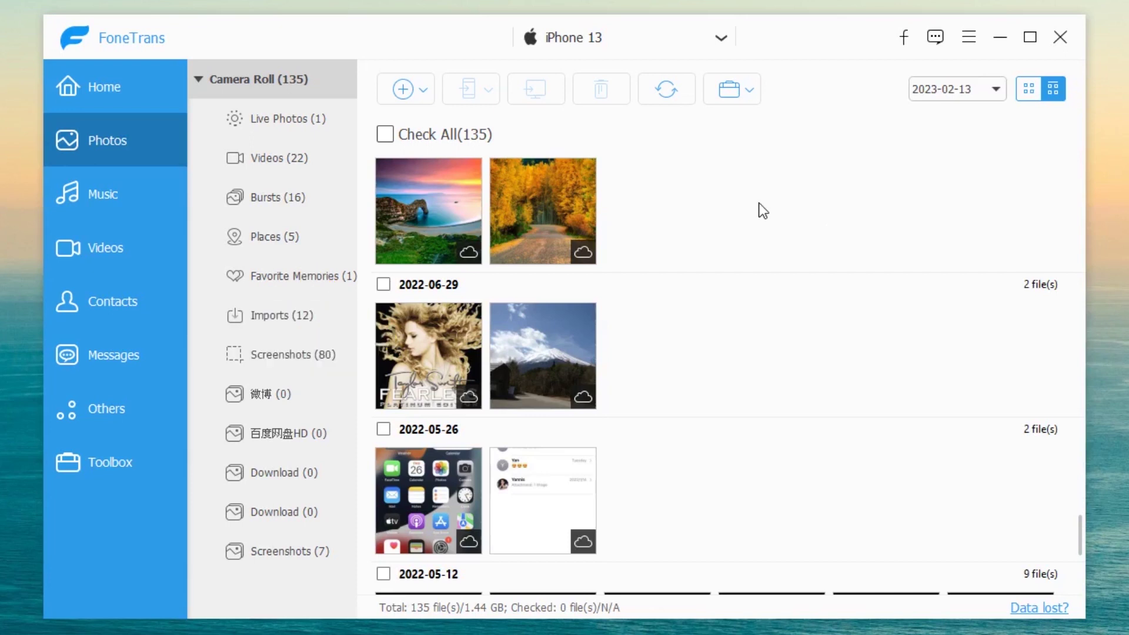
pyautogui.click(394, 175)
pyautogui.click(508, 177)
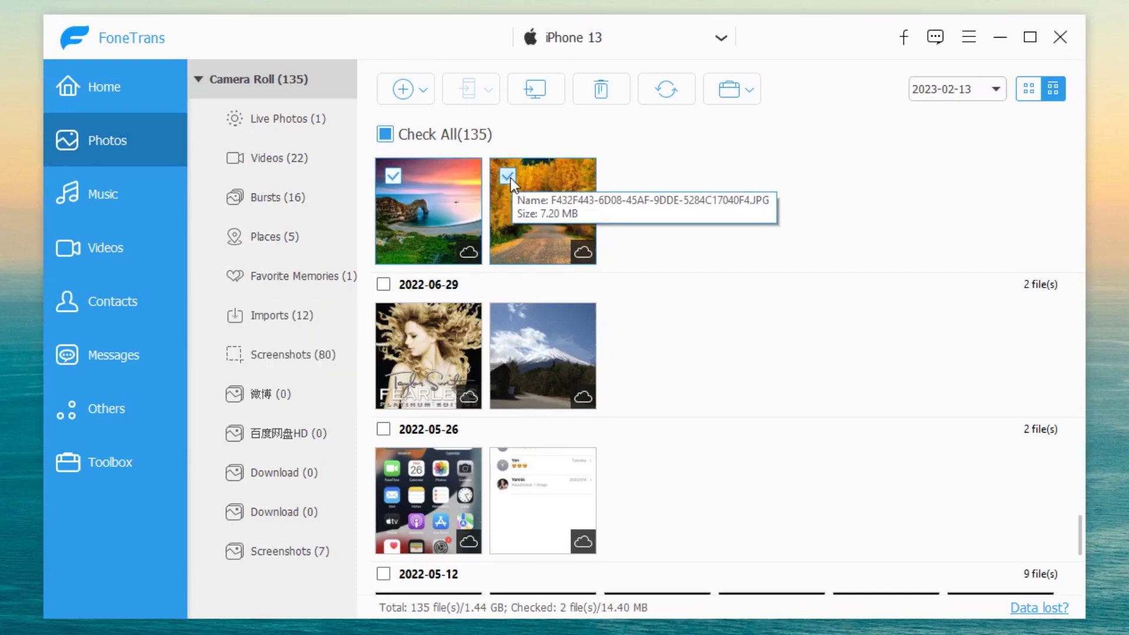
pyautogui.click(392, 320)
pyautogui.click(506, 321)
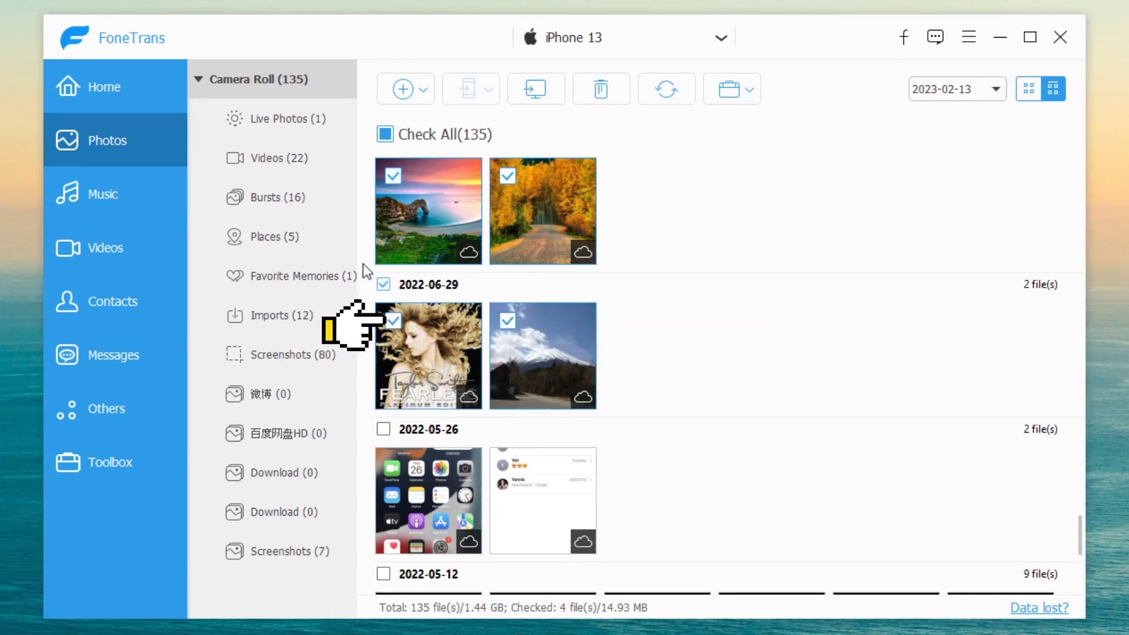
# - Try the Check All option on the Camera Roll photos and clear the selection again
pyautogui.click(386, 139)
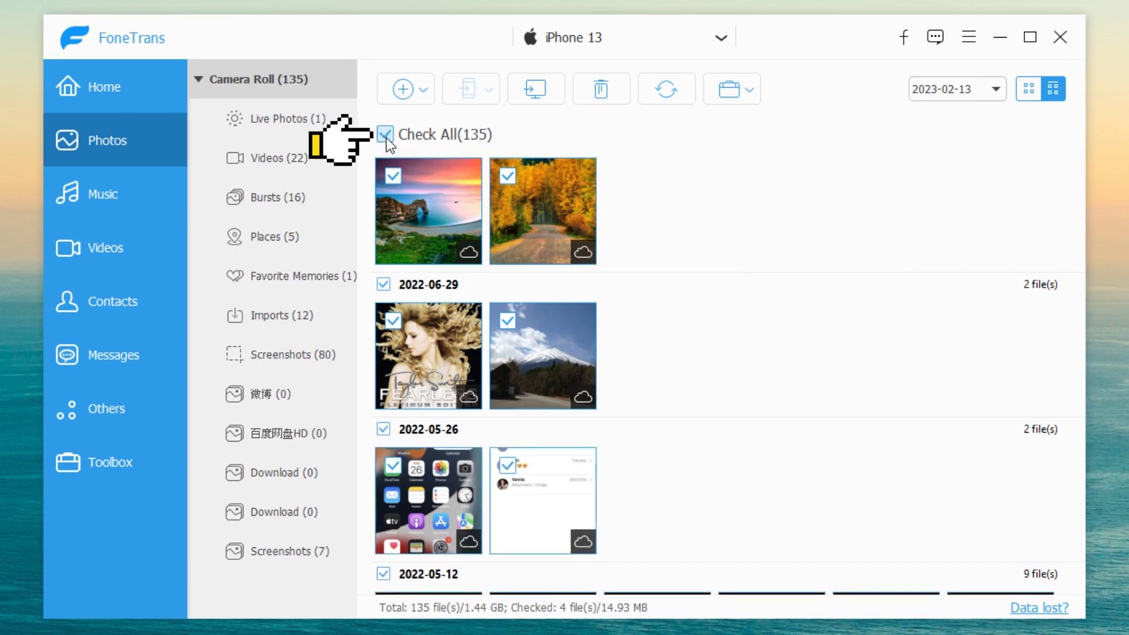
pyautogui.click(386, 138)
pyautogui.click(386, 138)
pyautogui.click(386, 137)
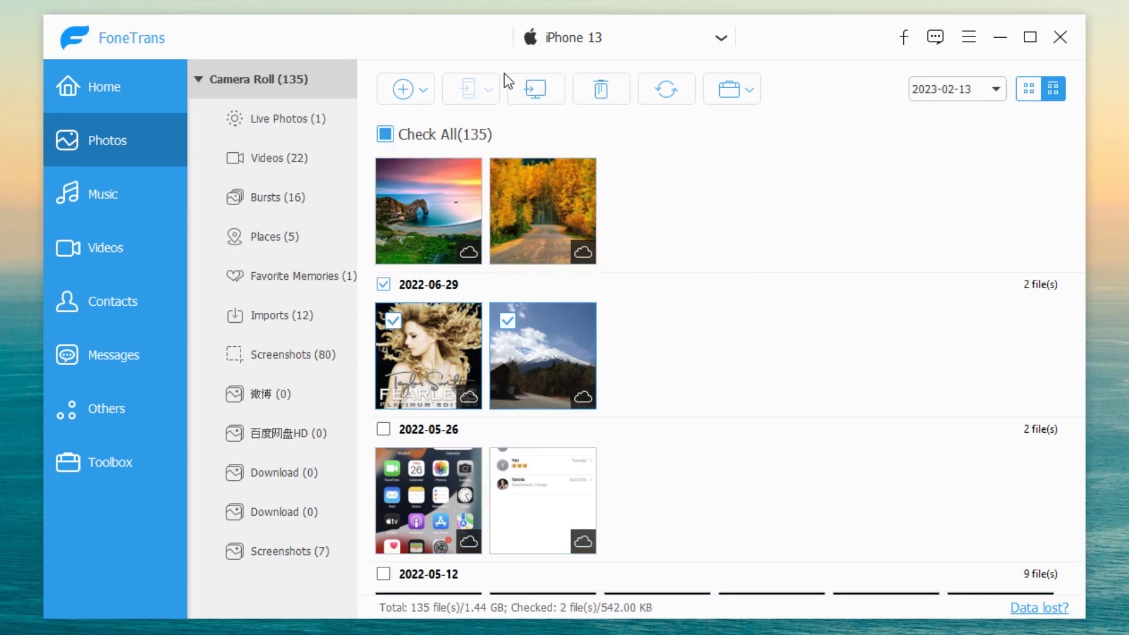
# - Export the two selected 2022-06-29 photos to the computer and open the export folder
pyautogui.click(555, 100)
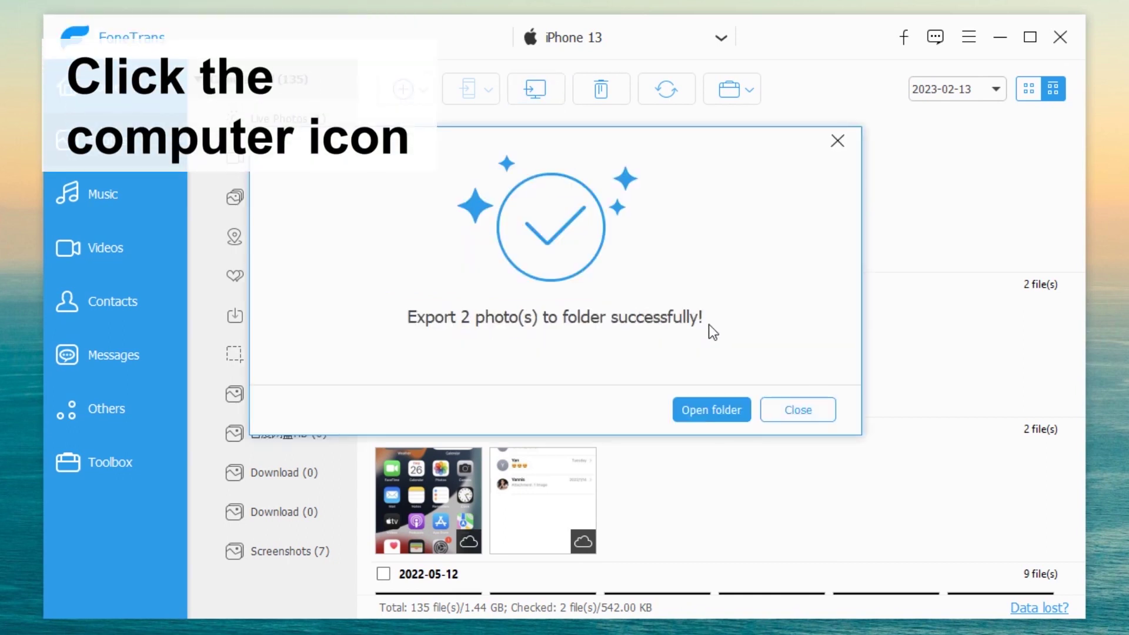
pyautogui.click(725, 406)
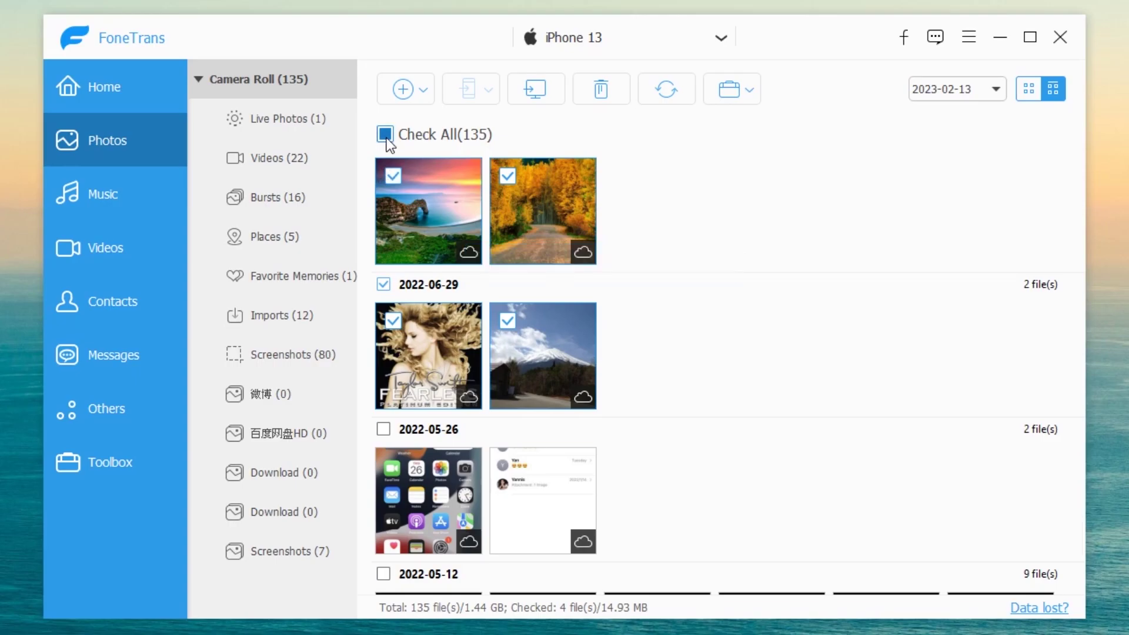
# - Toggle the selection of all Camera Roll photos, keep only the two dated 2022-06-29, and export them to the computer again
pyautogui.click(385, 134)
pyautogui.click(385, 134)
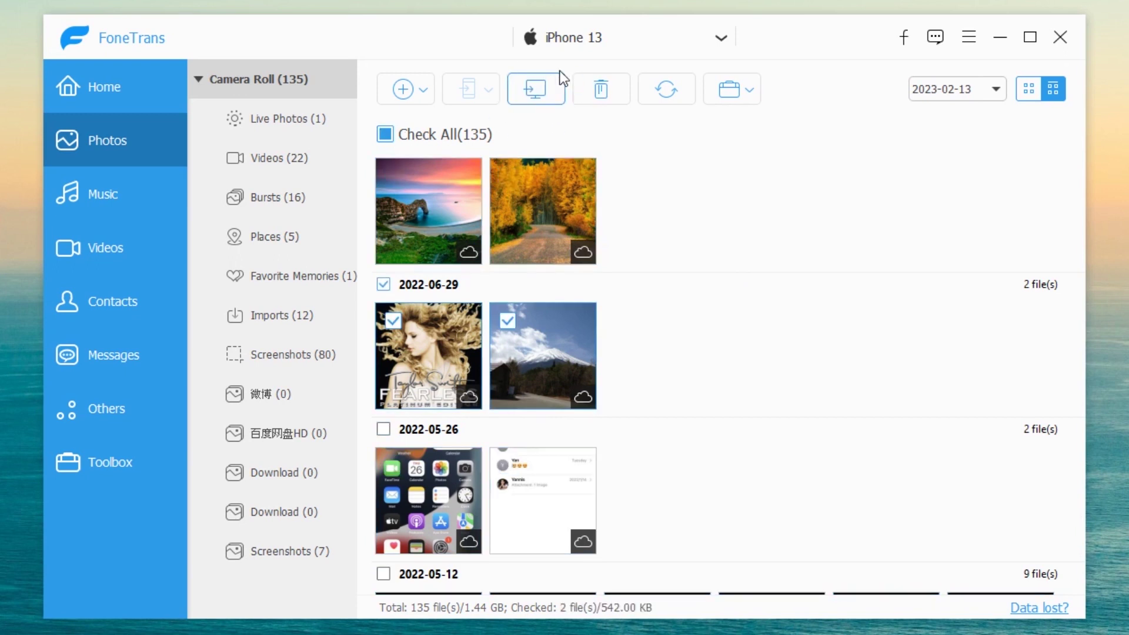
pyautogui.click(558, 82)
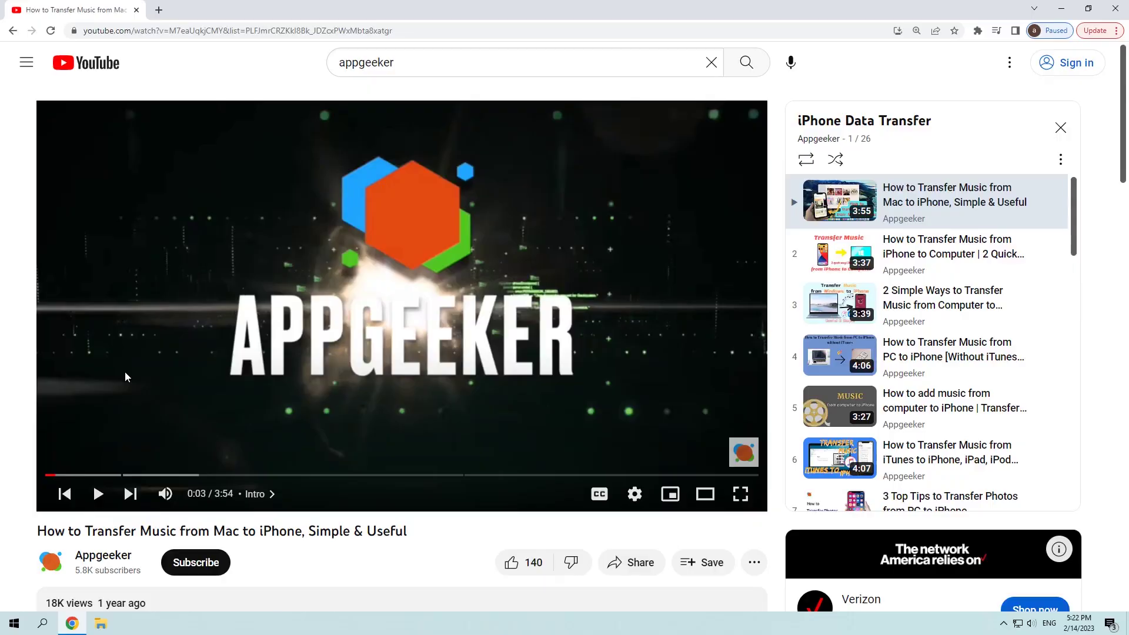
# - Return to the Appgeeker YouTube video in Chrome and show its full description
pyautogui.scroll(-2, 125, 372)
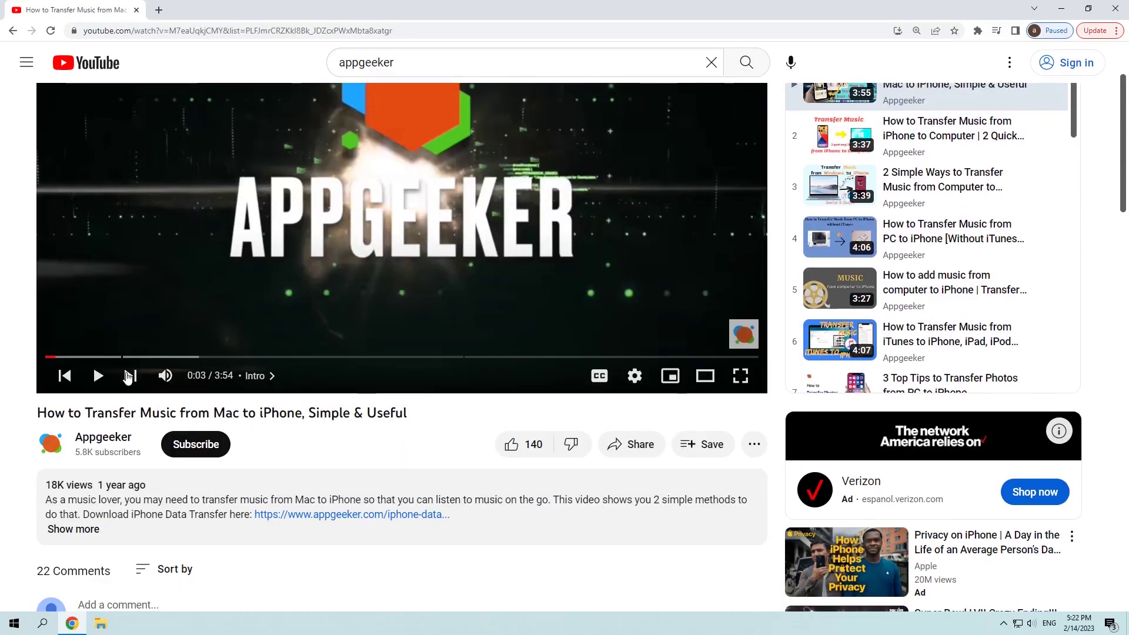
pyautogui.scroll(-2, 125, 372)
pyautogui.click(73, 411)
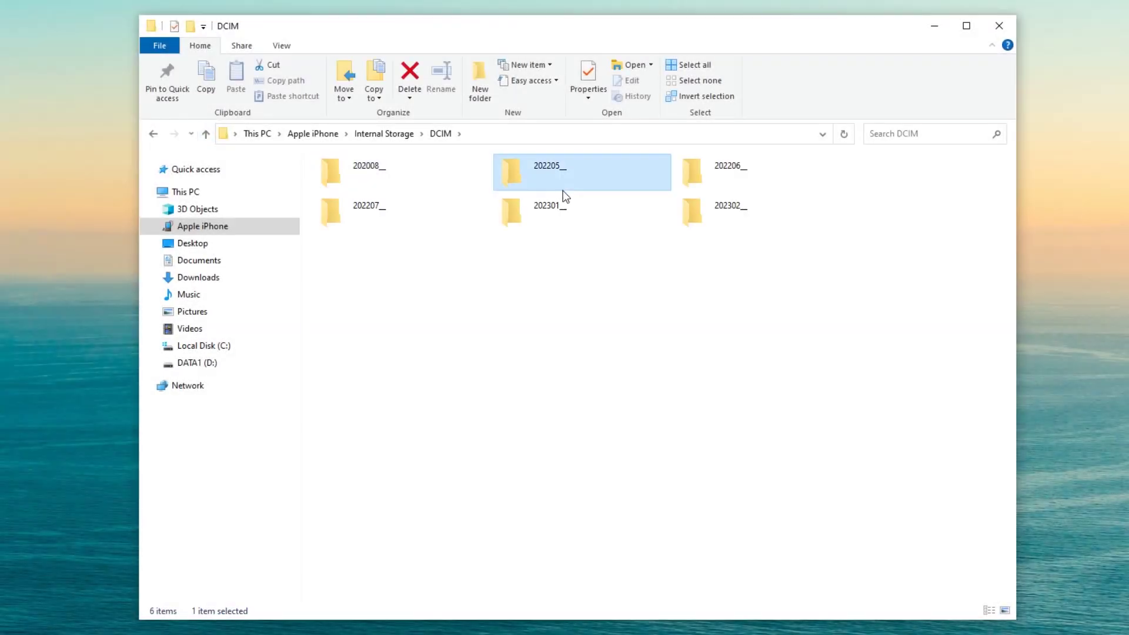
# - In File Explorer, open the 202205__ folder inside the Apple iPhone's DCIM folder
pyautogui.doubleClick(563, 189)
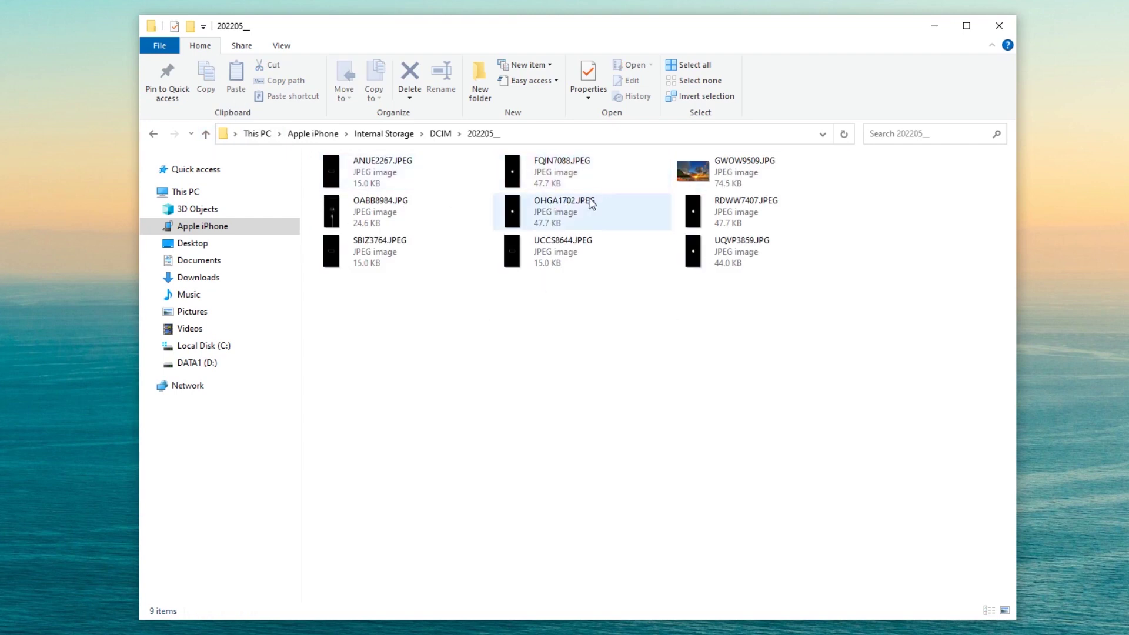
# - Go back up to the DCIM folder and open the 202206__ folder to view its photos
pyautogui.click(205, 134)
pyautogui.click(748, 181)
pyautogui.doubleClick(749, 181)
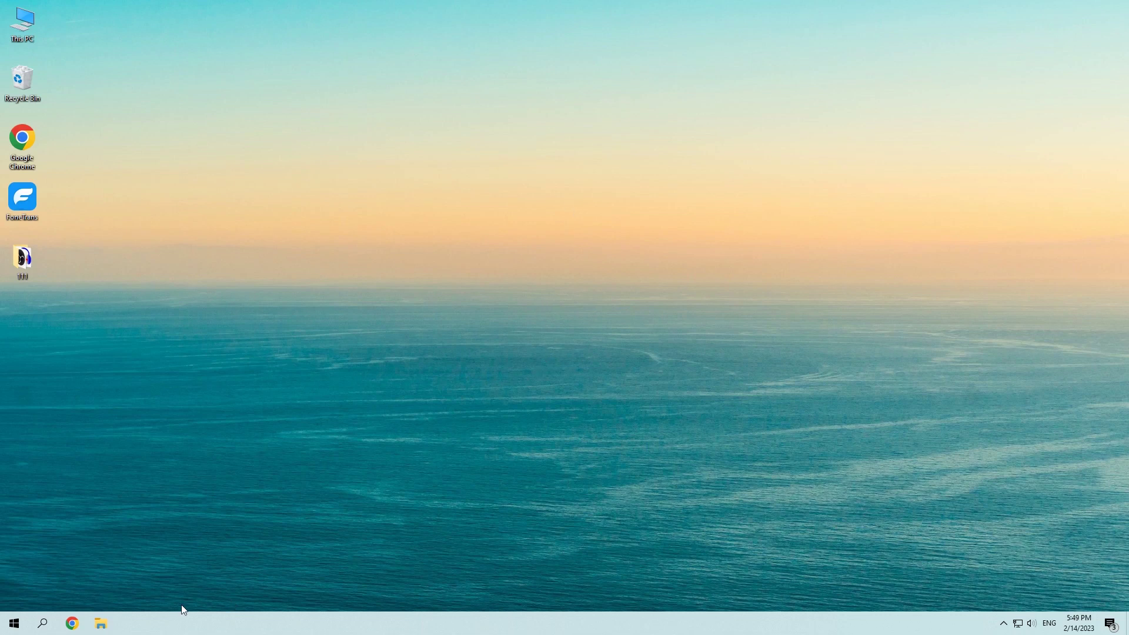
# - Open File Explorer and browse through the Apple iPhone's Internal Storage and DCIM folder to the 202302__ folder
pyautogui.click(104, 627)
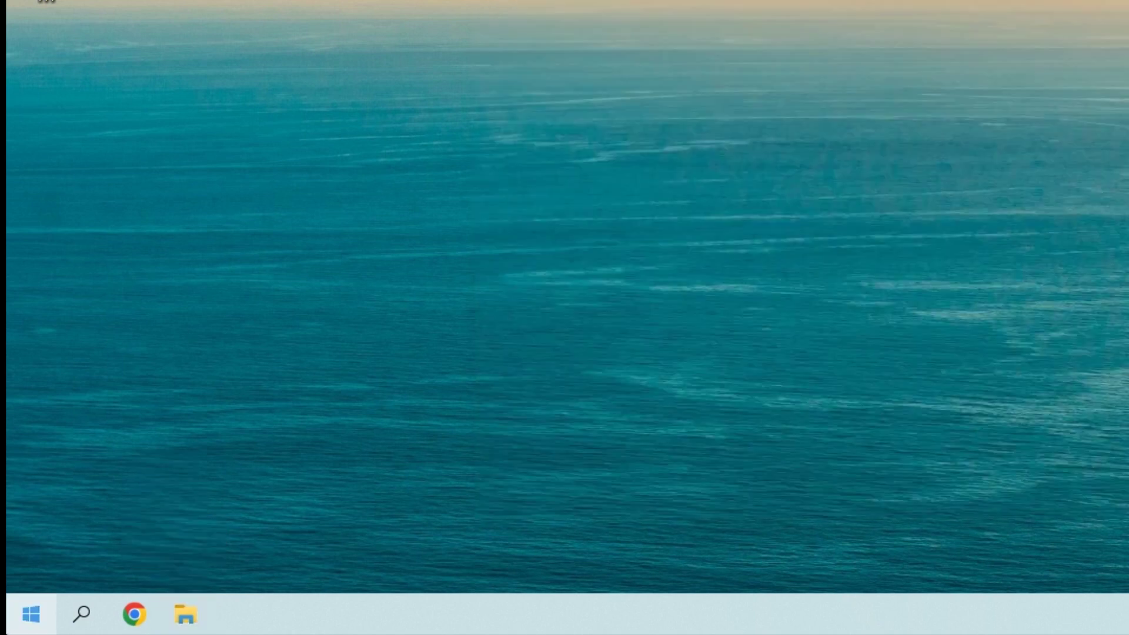
pyautogui.click(10, 631)
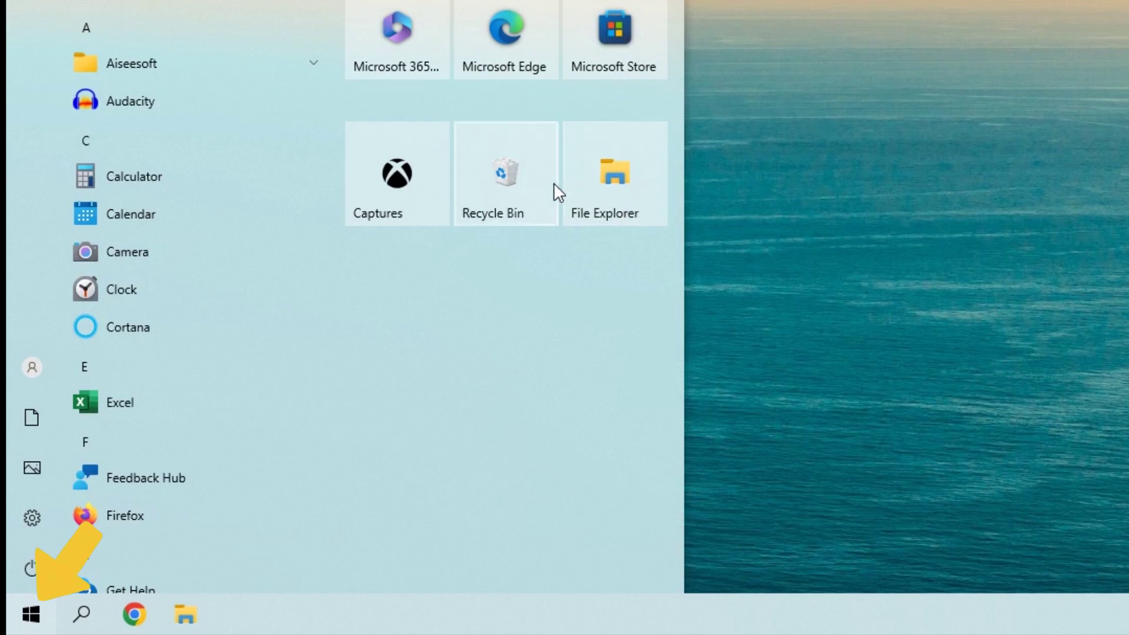
pyautogui.click(618, 214)
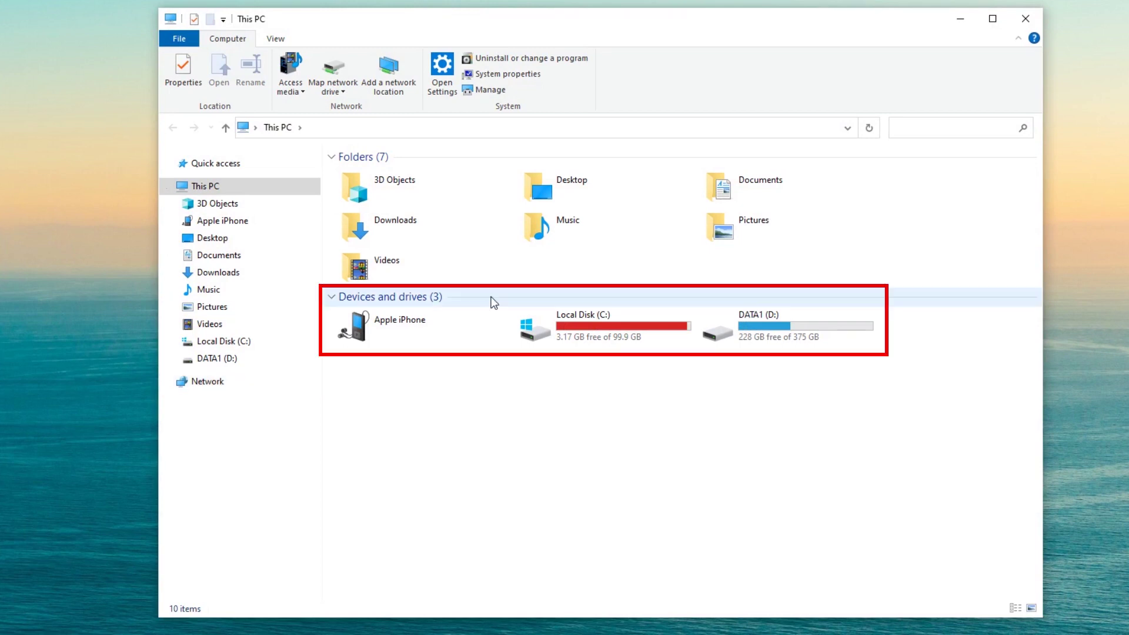
pyautogui.doubleClick(421, 341)
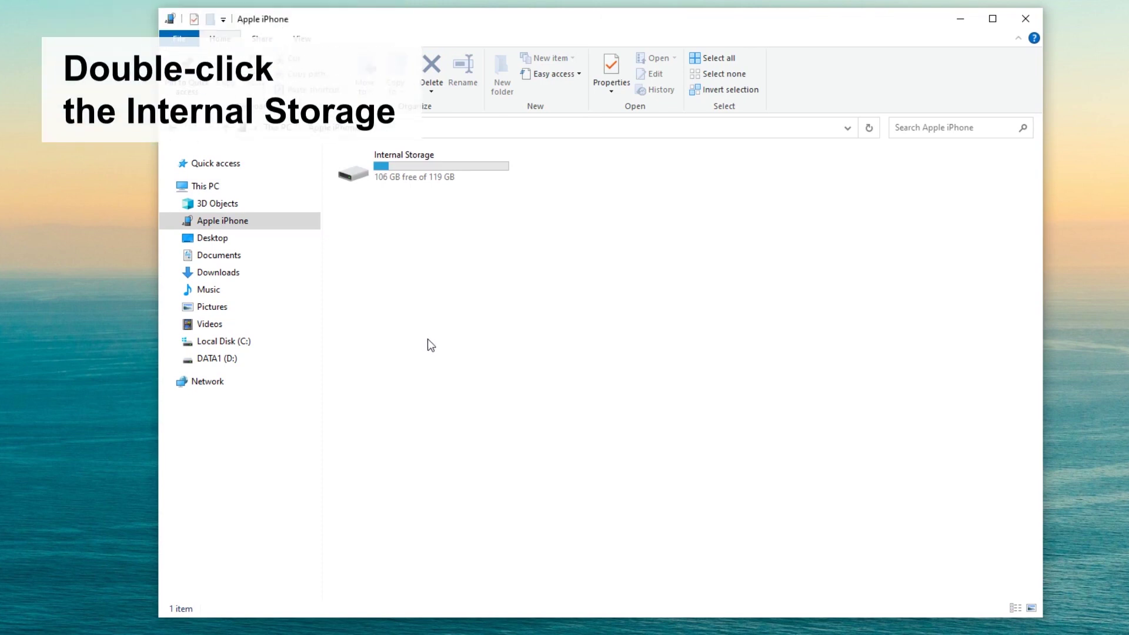
pyautogui.doubleClick(405, 175)
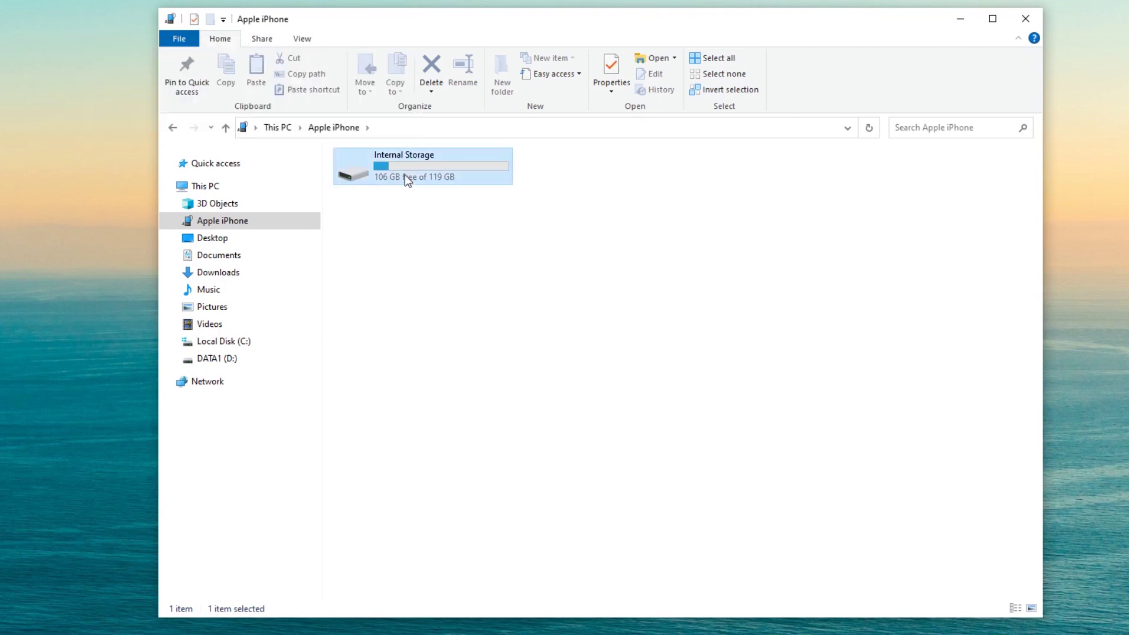
pyautogui.doubleClick(404, 175)
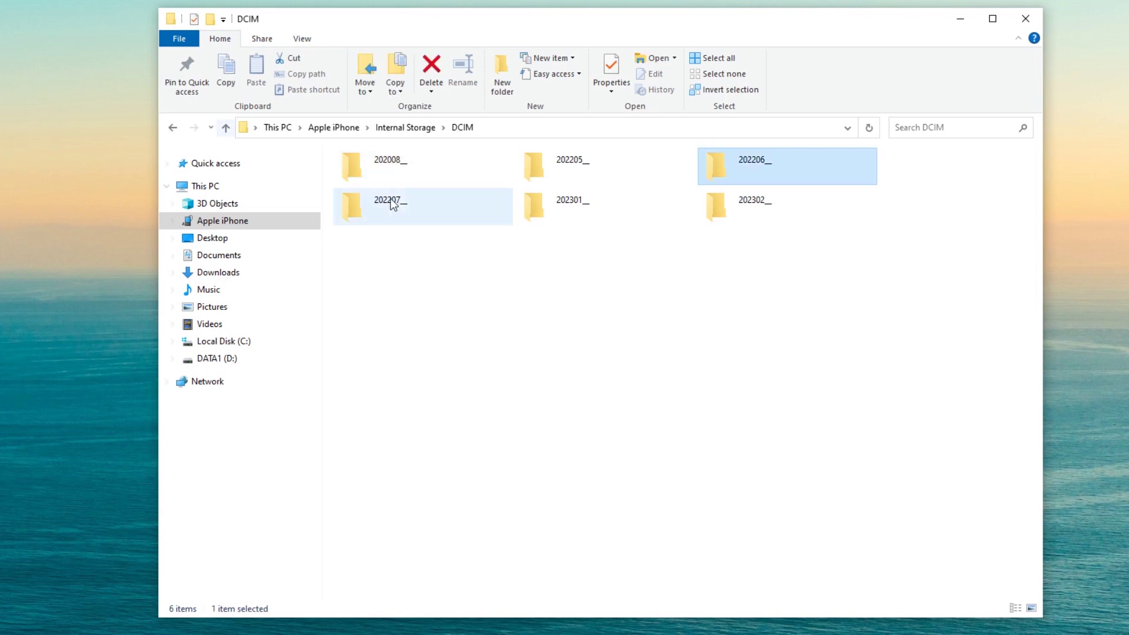
pyautogui.doubleClick(769, 210)
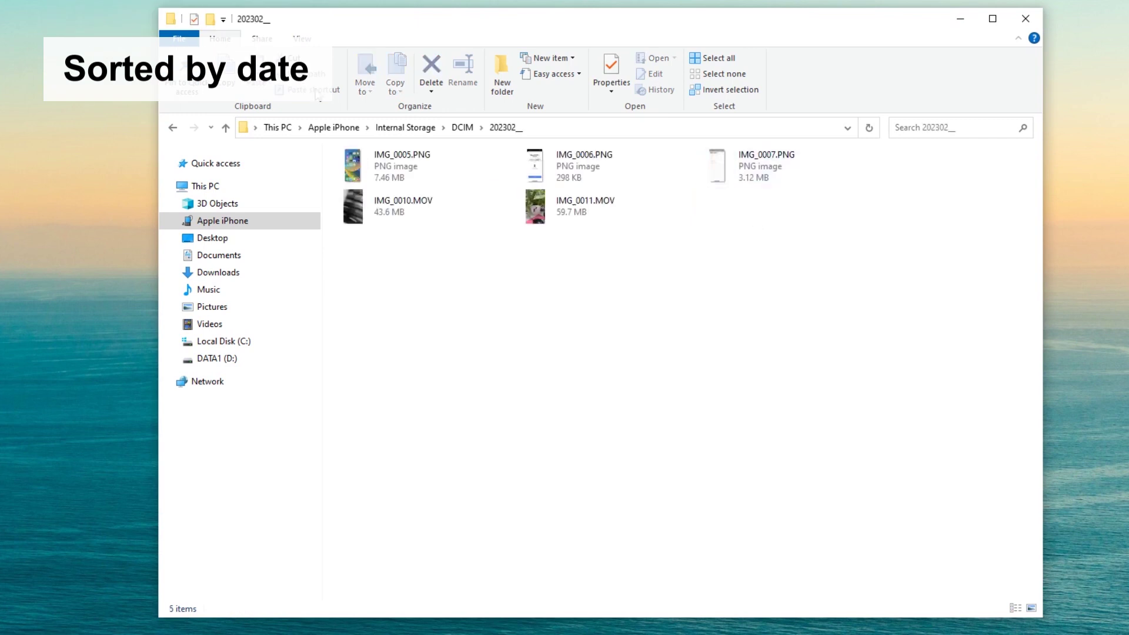
# - Select IMG_0005.PNG, IMG_0006.PNG, IMG_0007.PNG, IMG_0010.MOV and IMG_0011.MOV together and copy them
pyautogui.click(461, 177)
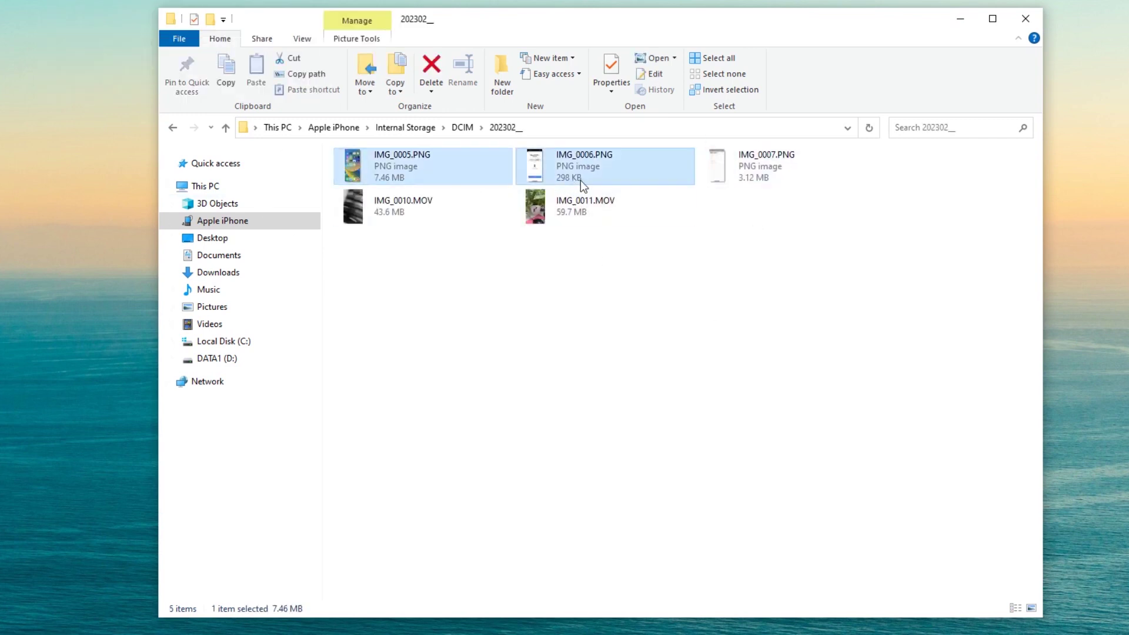
pyautogui.keyDown('ctrl'); pyautogui.click(581, 180); pyautogui.keyUp('ctrl')
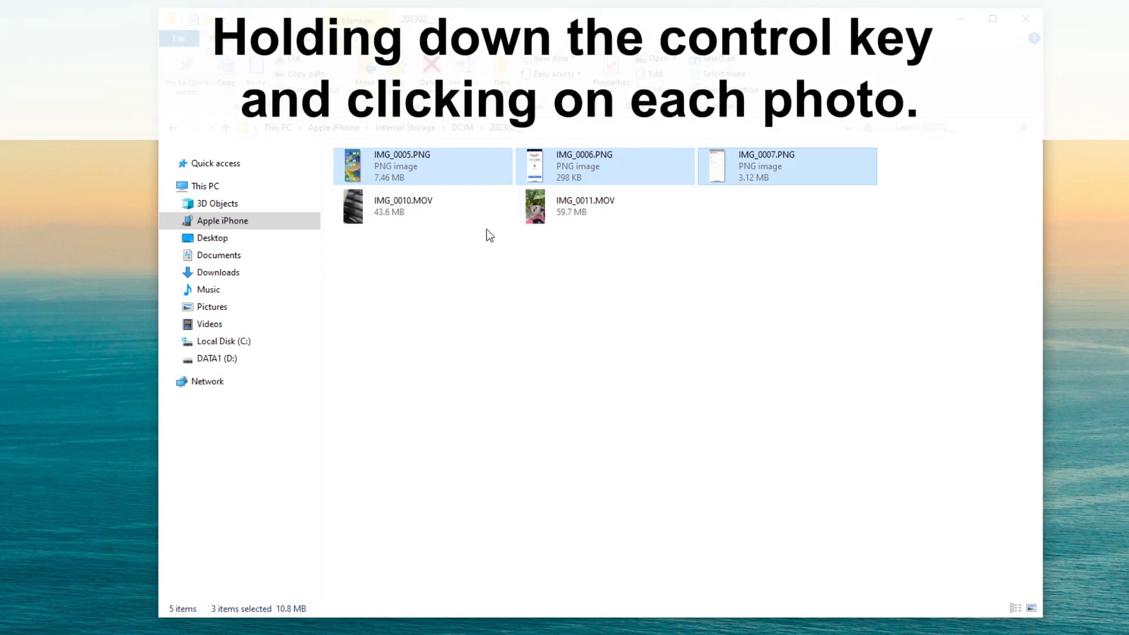
pyautogui.keyDown('ctrl'); pyautogui.click(383, 211); pyautogui.keyUp('ctrl')
pyautogui.keyDown('ctrl'); pyautogui.click(597, 211); pyautogui.keyUp('ctrl')
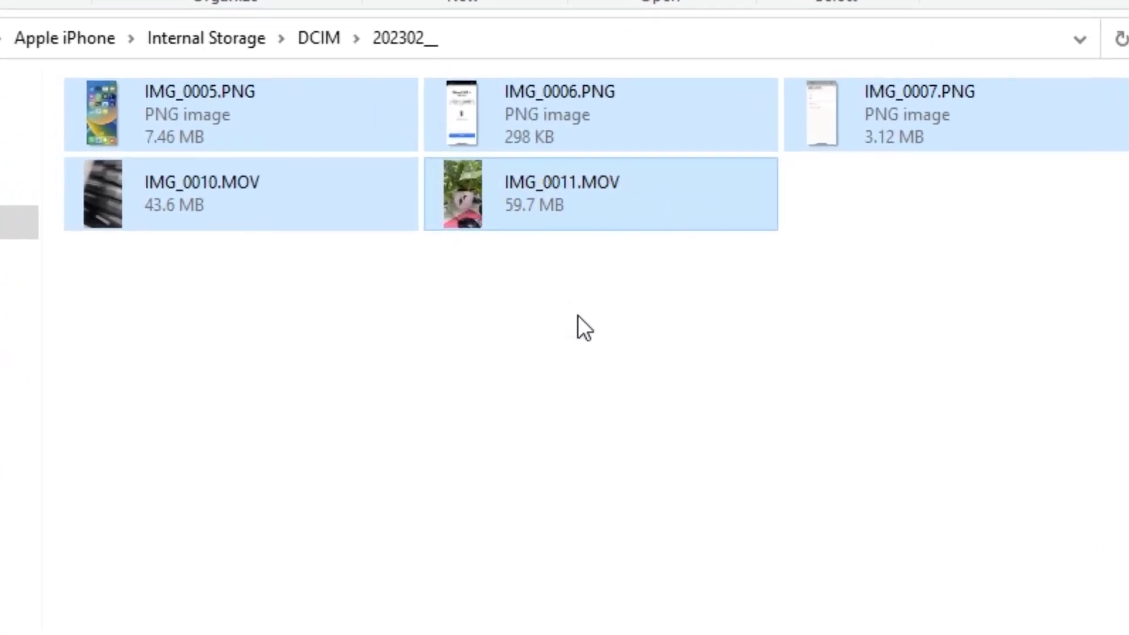
pyautogui.rightClick(550, 180)
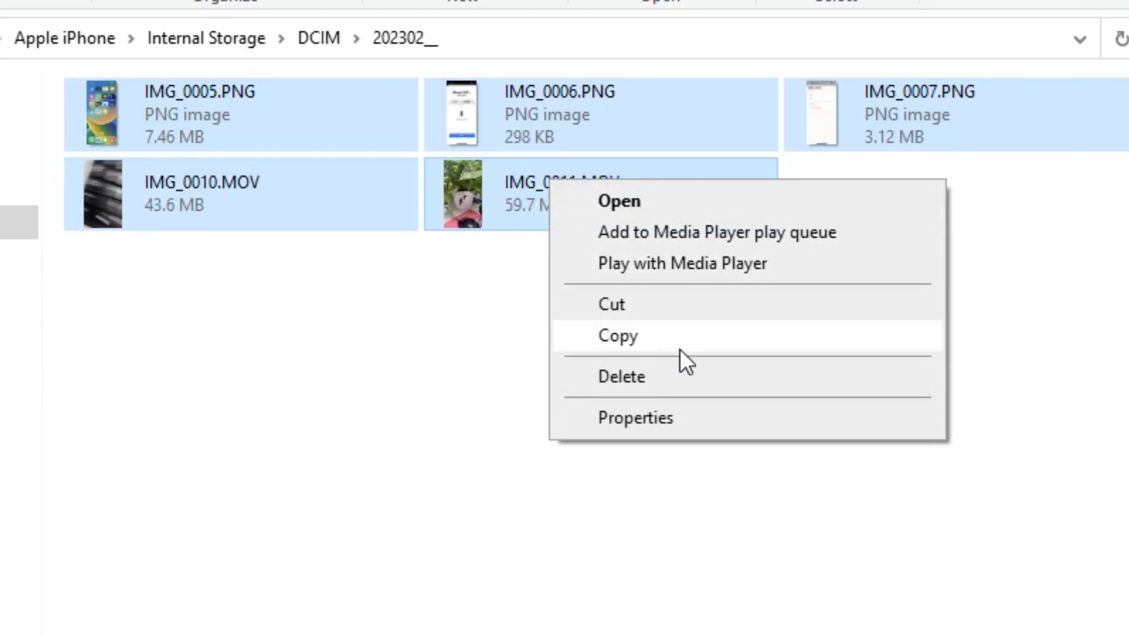
pyautogui.click(679, 348)
# - Create a new folder on the desktop, open it and paste the copied iPhone files into it
pyautogui.rightClick(2, 318)
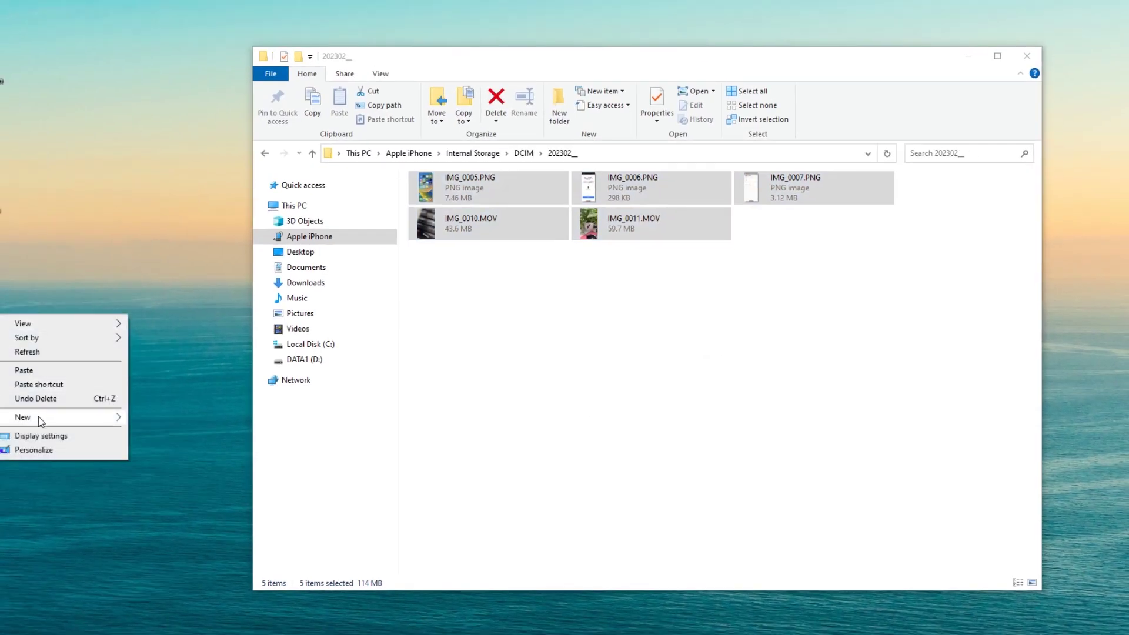
pyautogui.moveTo(37, 417)
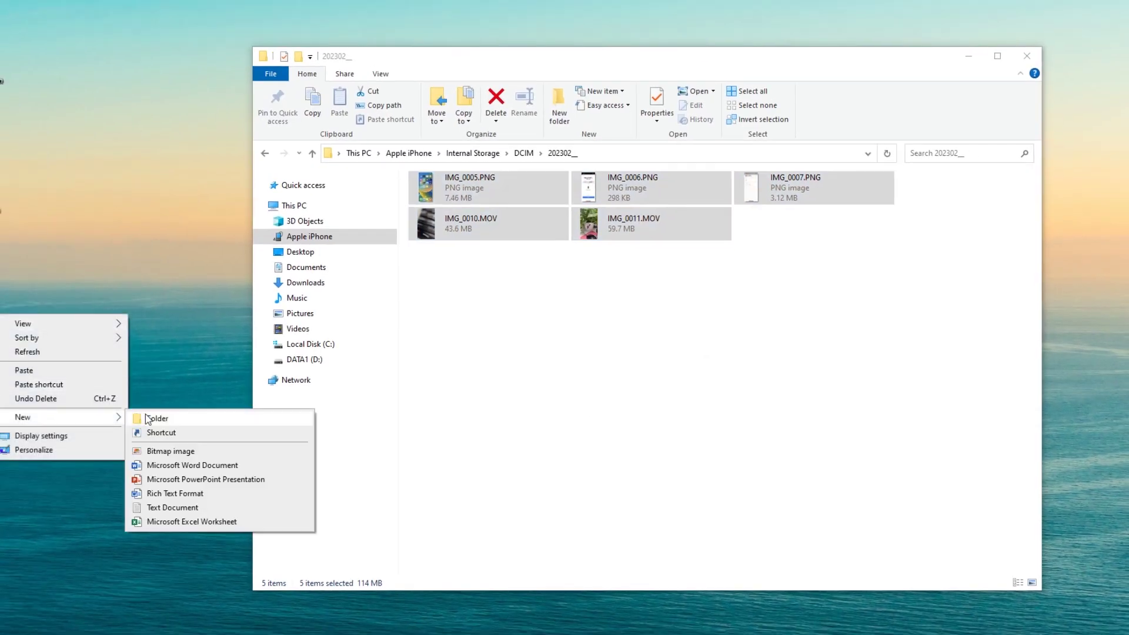
pyautogui.click(145, 418)
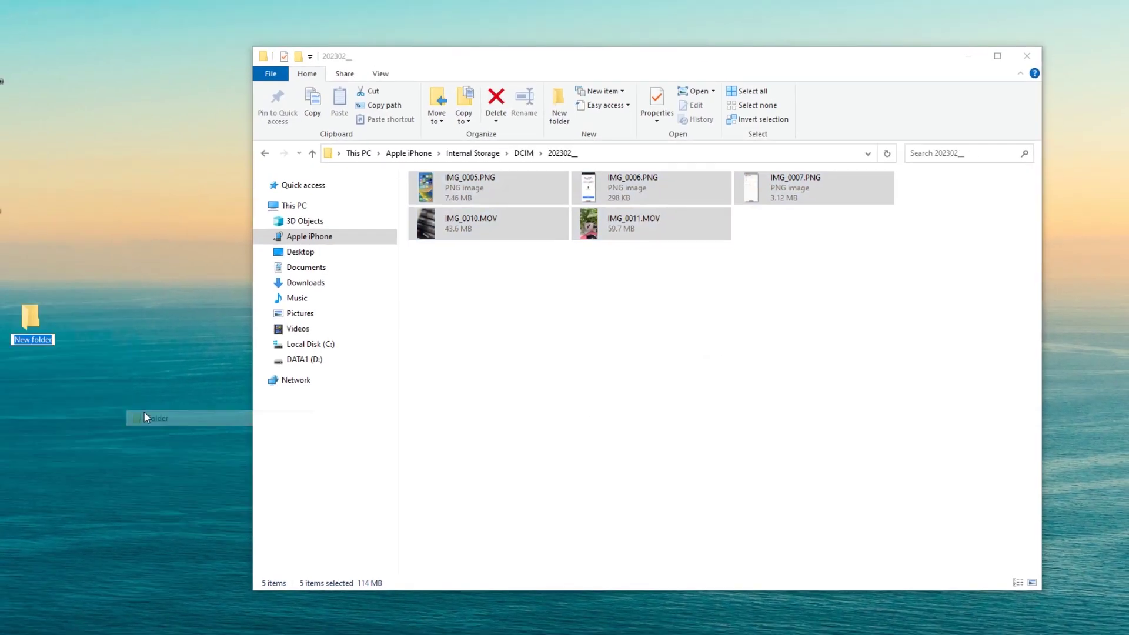
pyautogui.doubleClick(40, 308)
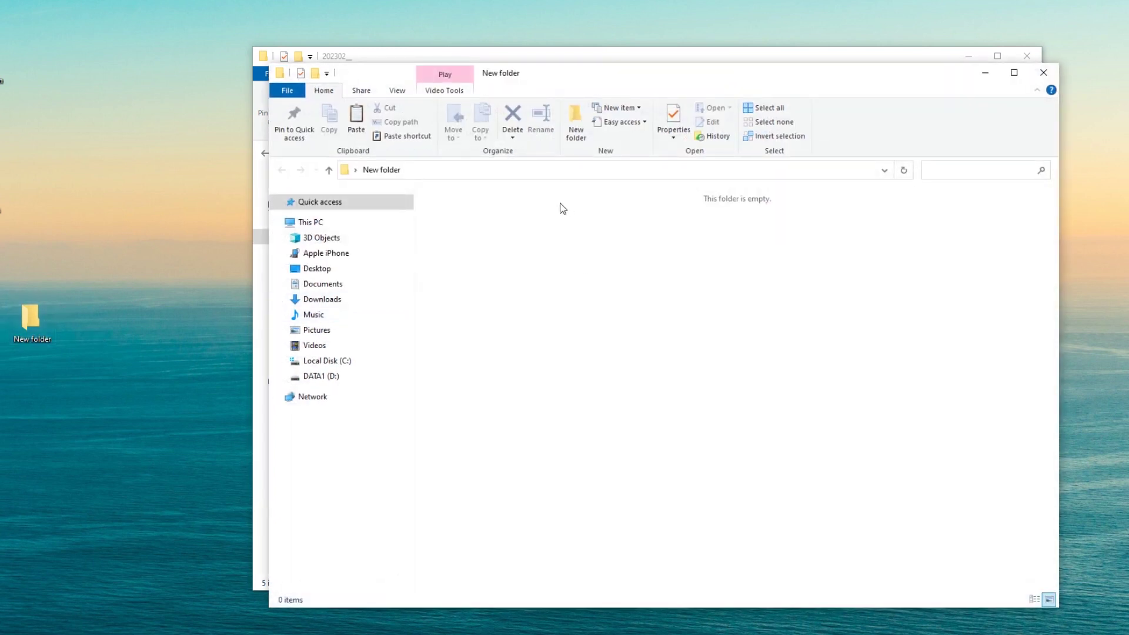
pyautogui.rightClick(516, 270)
pyautogui.click(557, 356)
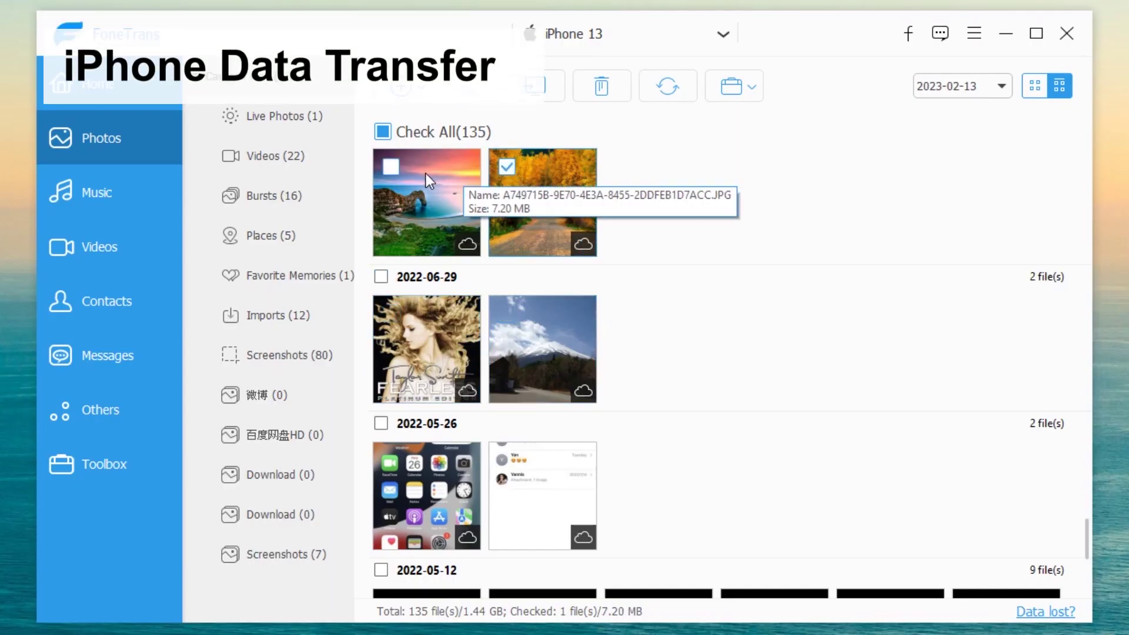
# - In FoneTrans, toggle the photo selection around the 2022-06-29 group, keeping only the coast and autumn road photos above it checked
pyautogui.click(404, 177)
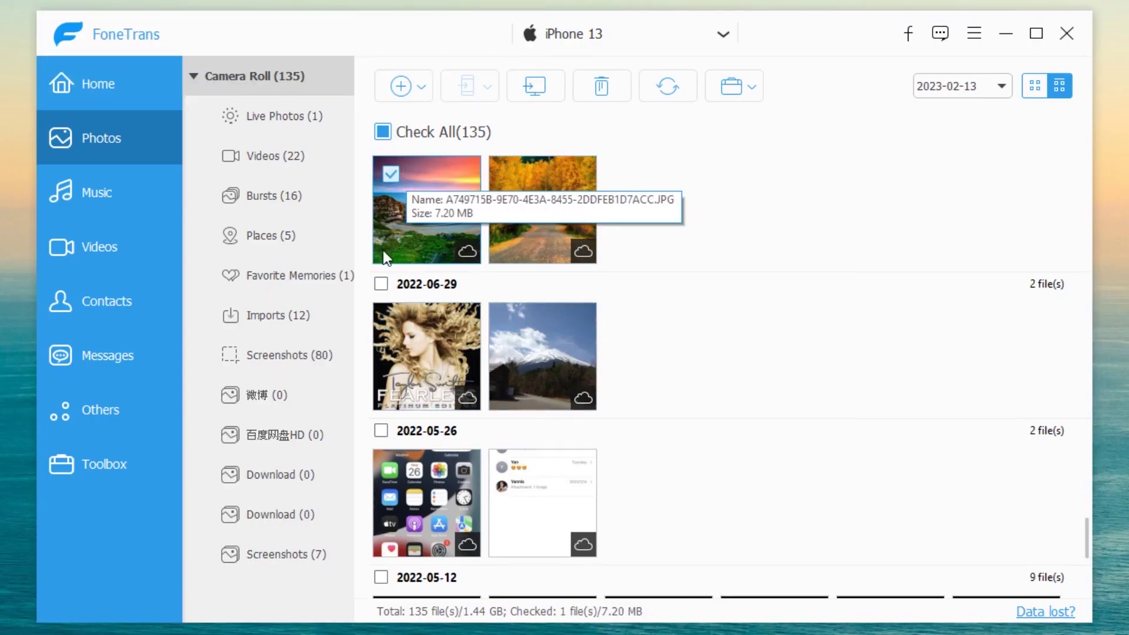
pyautogui.click(382, 284)
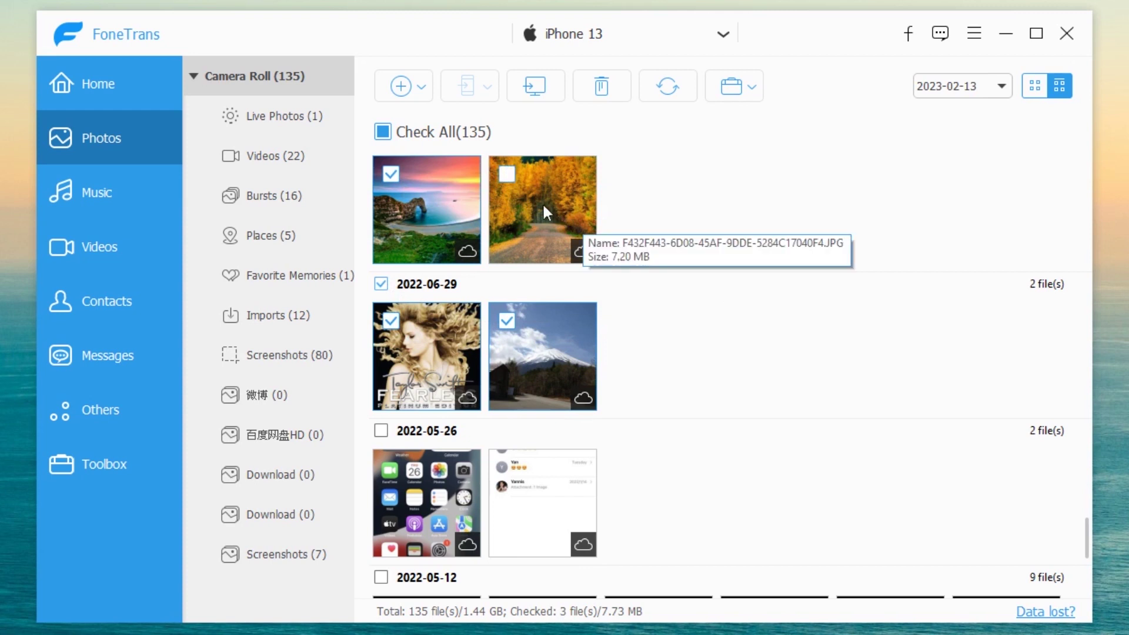
pyautogui.click(516, 177)
pyautogui.click(392, 171)
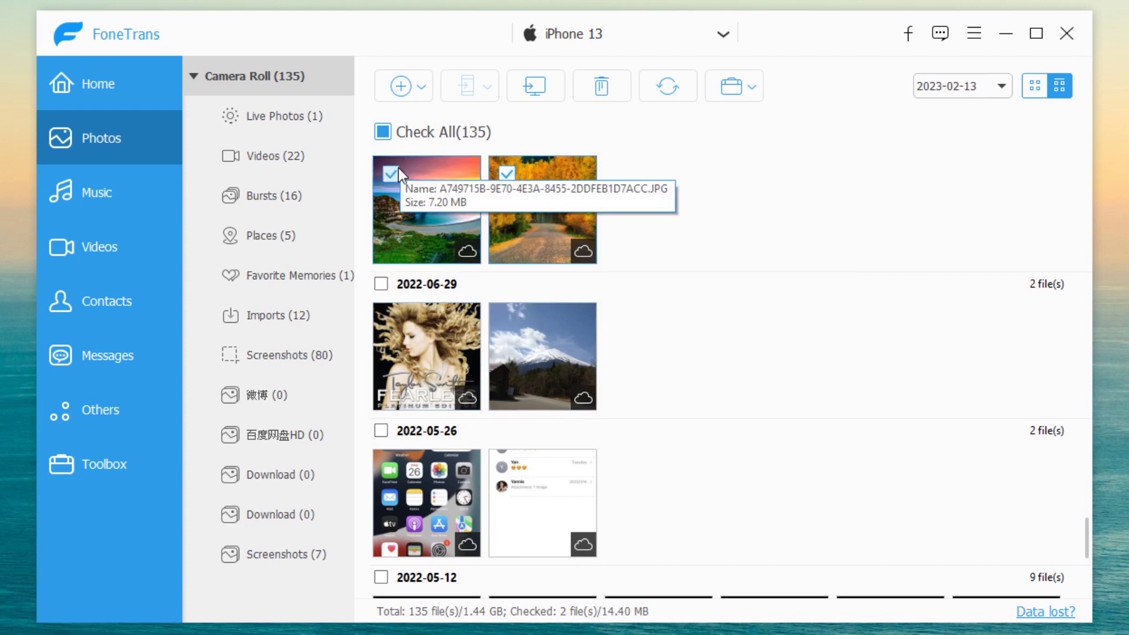